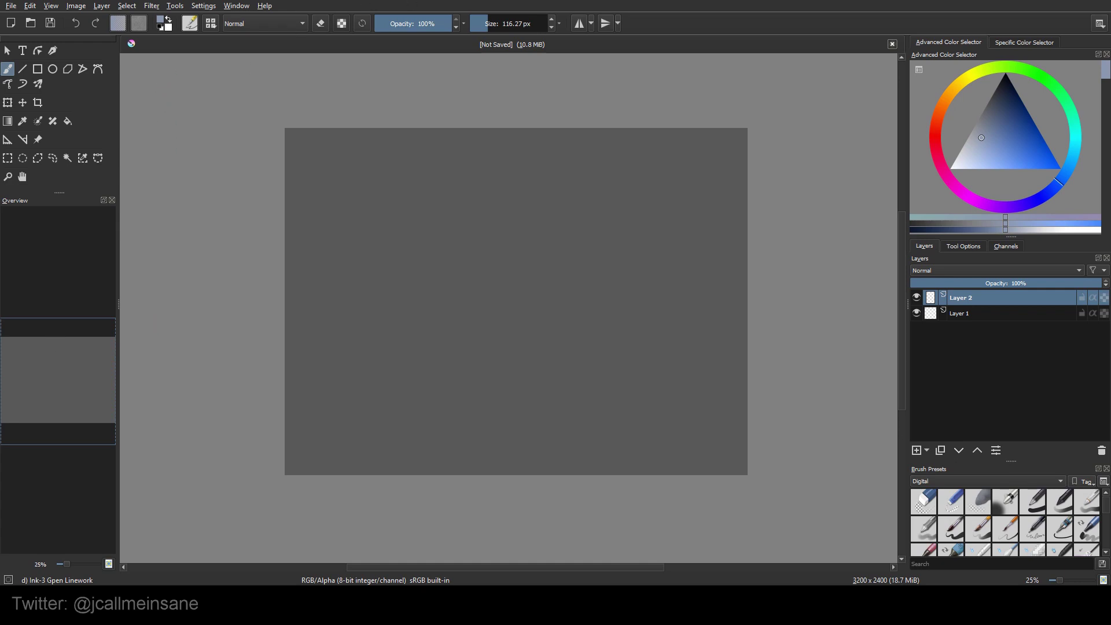
Step: Enable the Quick Settings Docker from Settings > Dockers and float it over the canvas
left_click(205, 7)
mouse_move(226, 87)
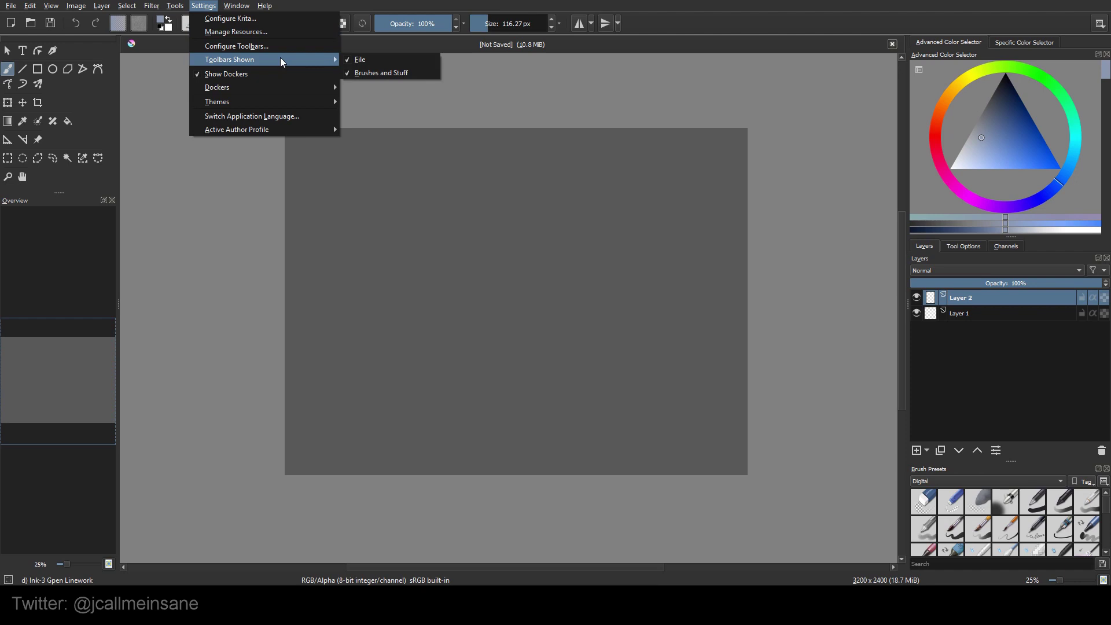
mouse_move(261, 87)
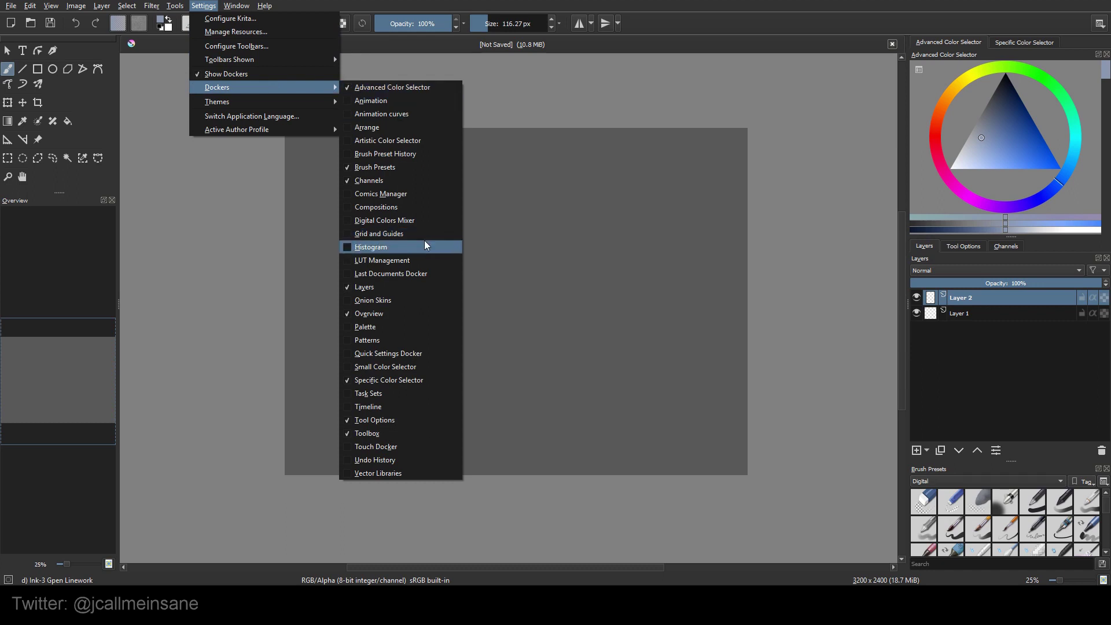
left_click(433, 355)
mouse_move(615, 87)
left_mouse_down()
mouse_move(720, 208)
mouse_move(783, 215)
left_mouse_up()
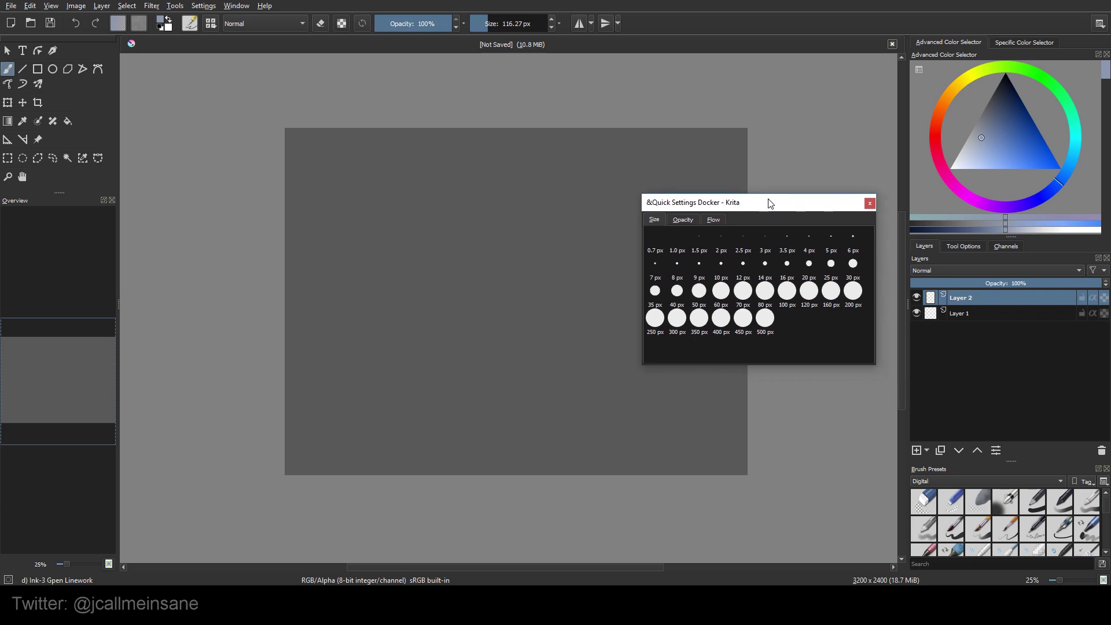
Step: Move the docker higher, pick a brush from the pop-up palette, draw test spiral and arc strokes, then undo them
mouse_move(782, 216)
left_mouse_down()
mouse_move(734, 166)
mouse_move(165, 251)
mouse_move(741, 87)
left_mouse_up()
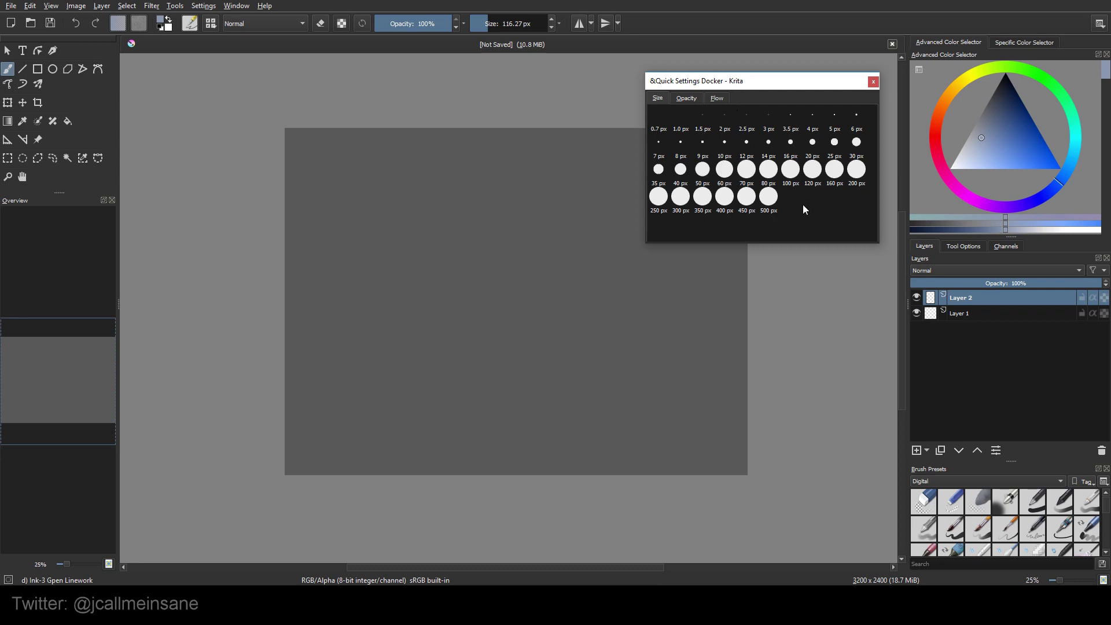
right_click(578, 430)
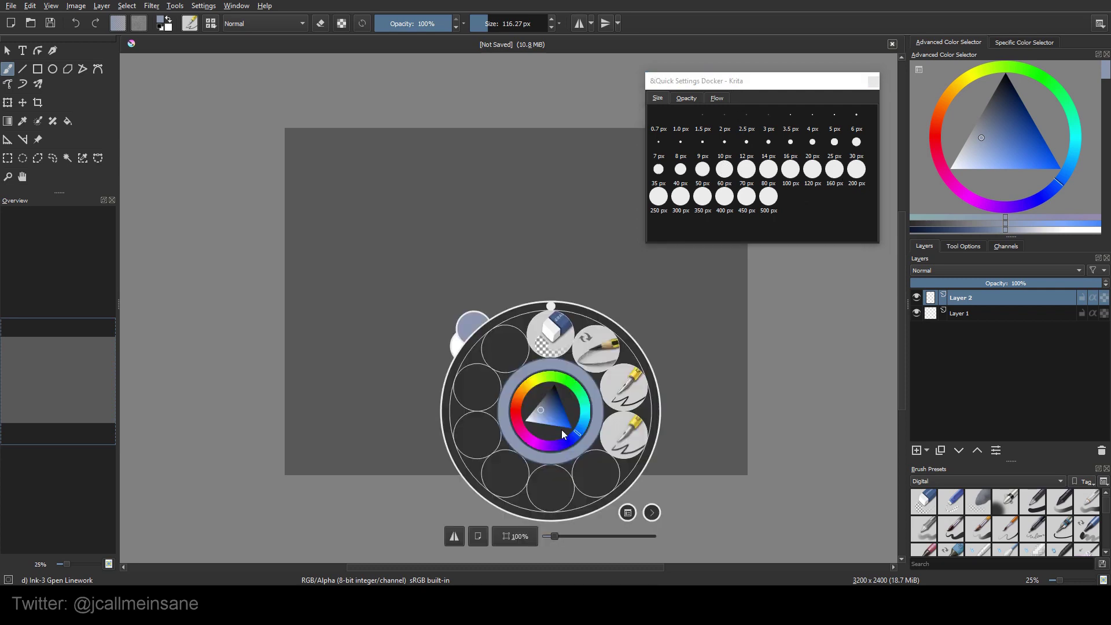
left_click(619, 430)
mouse_move(486, 312)
left_mouse_down()
mouse_move(468, 348)
mouse_move(525, 400)
left_mouse_up()
left_click_drag(573, 278, 569, 313)
right_click(556, 296)
key("ctrl+z")
key("ctrl+z")
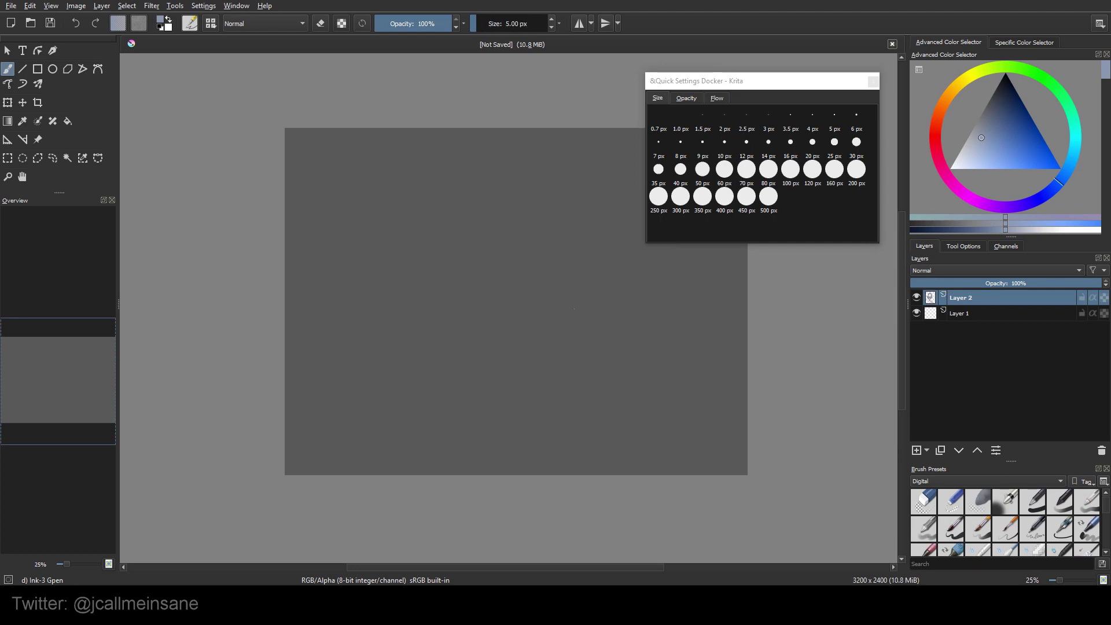
Step: Switch to the Ink-3 Gpen Linework brush via the pop-up palette, draw a thin test stroke and undo it
right_click(573, 303)
left_click(642, 291)
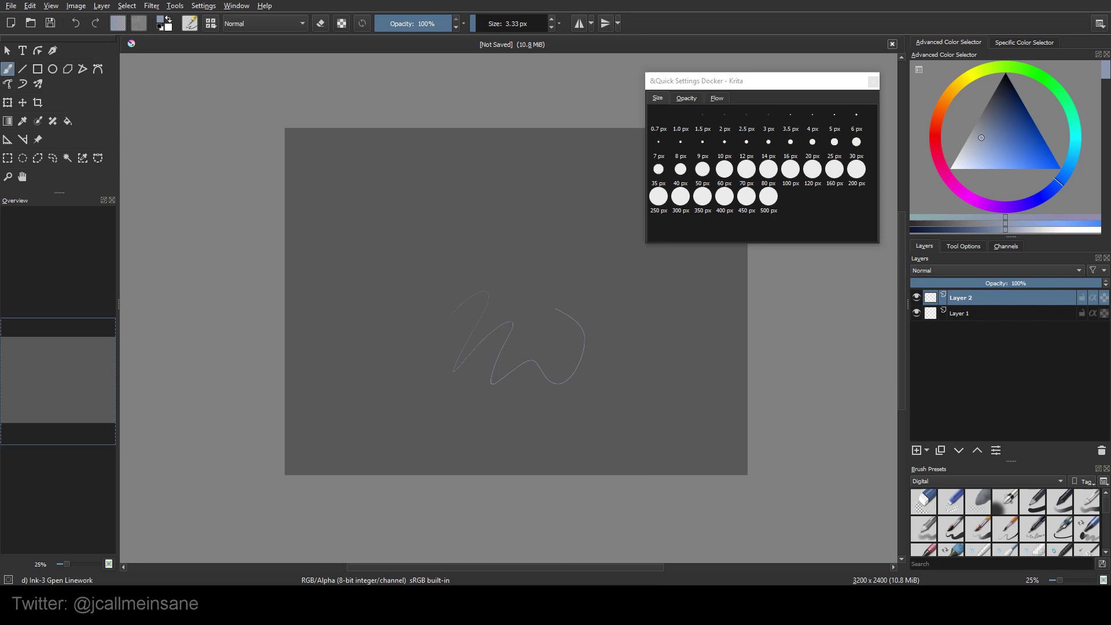
mouse_move(521, 295)
left_mouse_down()
mouse_move(582, 261)
mouse_move(538, 330)
left_mouse_up()
key("ctrl+z")
key("ctrl+z")
key("ctrl+z")
Step: Draw a 60 px loop with a zigzag inside, then erase part of the loop's top with the eraser
left_click(725, 170)
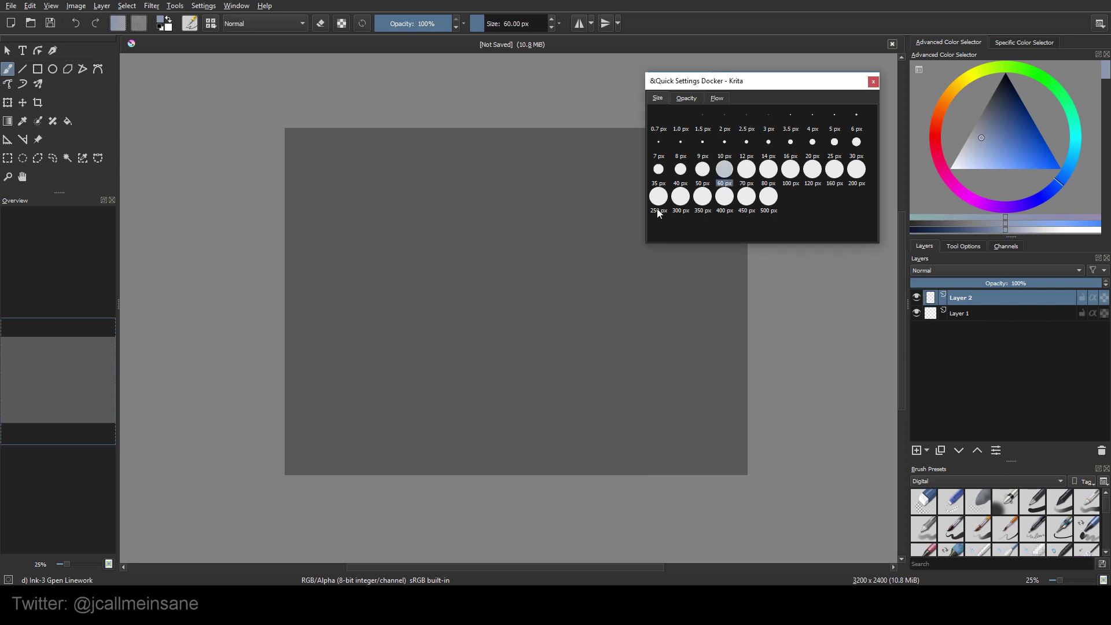
left_click_drag(456, 339, 512, 342)
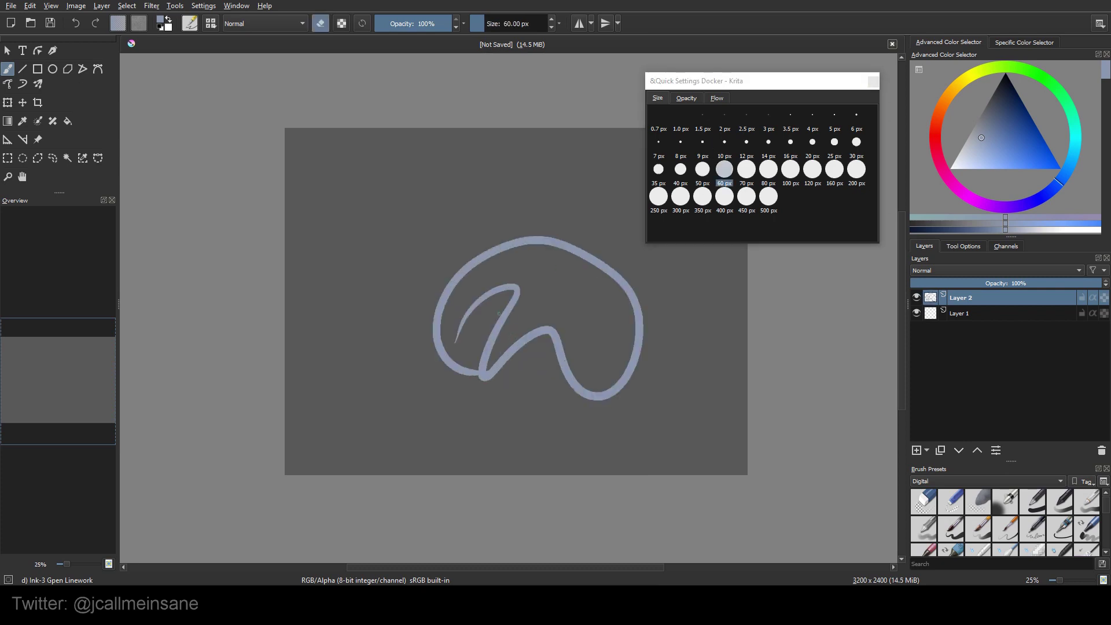
mouse_move(490, 287)
left_mouse_down()
mouse_move(504, 347)
mouse_move(588, 313)
left_mouse_up()
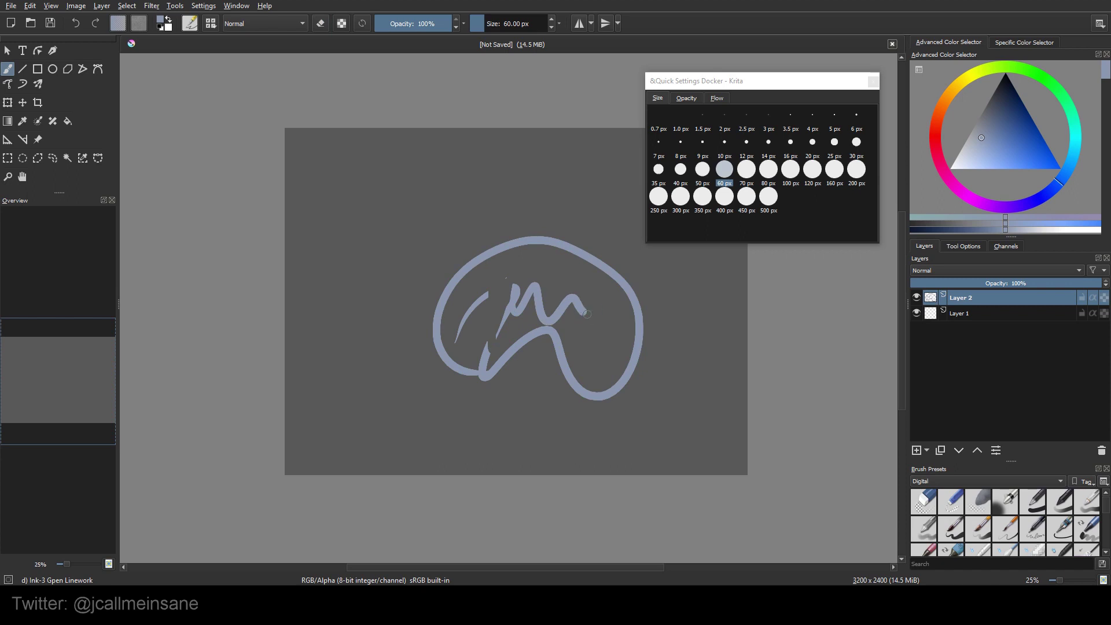
right_click(534, 270)
left_click(545, 187)
left_click_drag(512, 241, 560, 241)
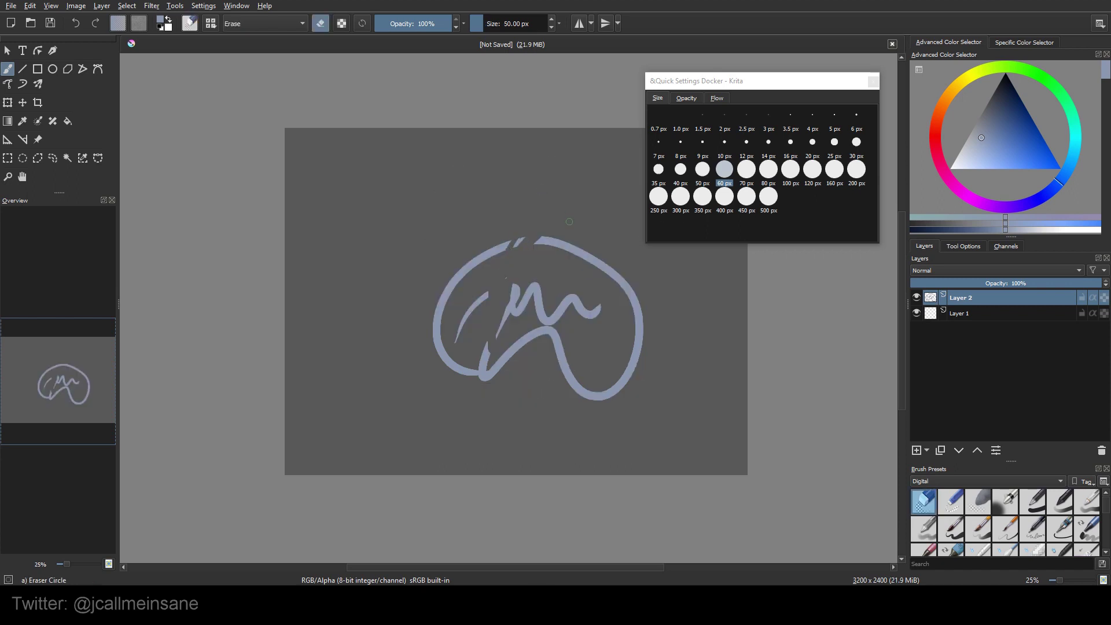
Step: Return to the Gpen brush for a thin zigzag, enlarge the brush to about 100 px, undo and clear the canvas
right_click(553, 239)
left_click(618, 265)
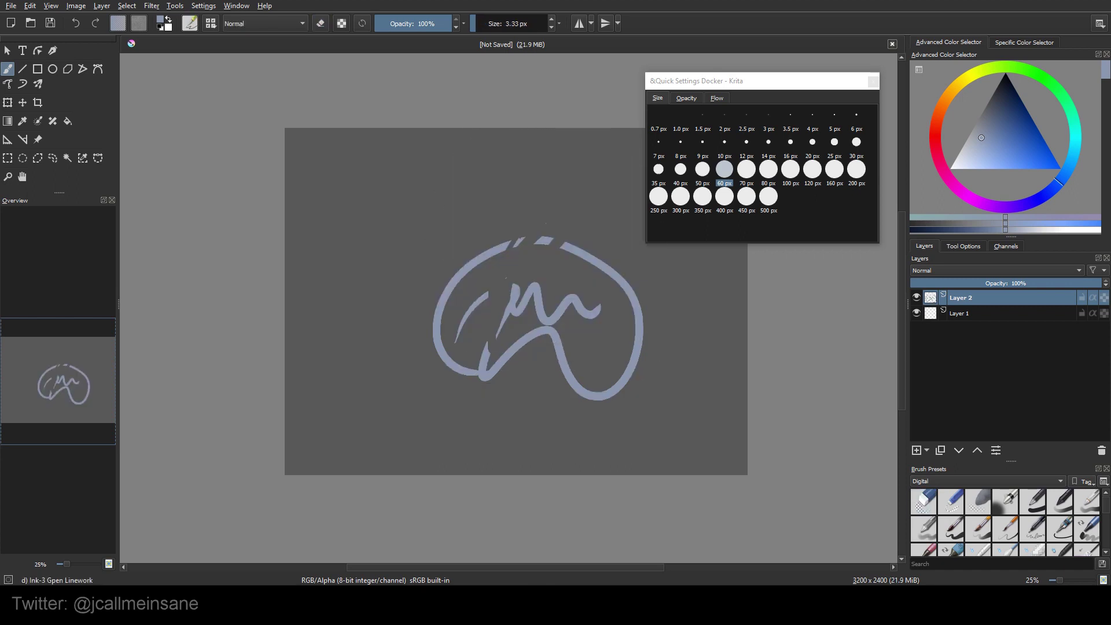
left_click_drag(556, 200, 598, 221)
left_click_drag(497, 19, 477, 23)
key("ctrl+z")
left_click_drag(520, 295, 594, 308)
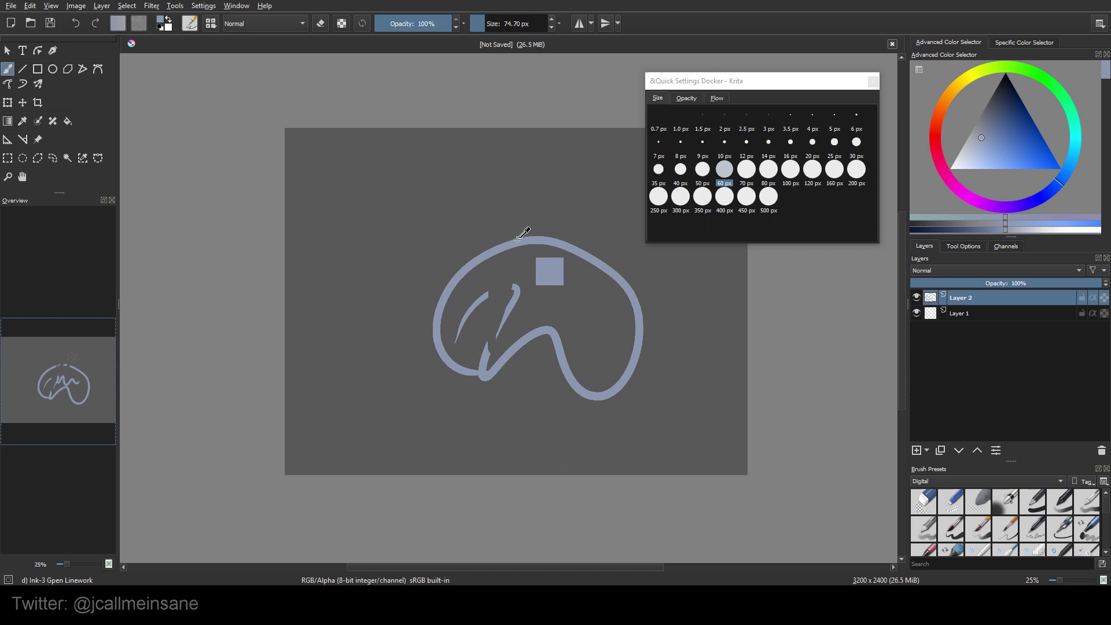
key("Delete")
Step: Cover the canvas with 60 px wavy and zigzag scribbles, then undo them
left_click(725, 170)
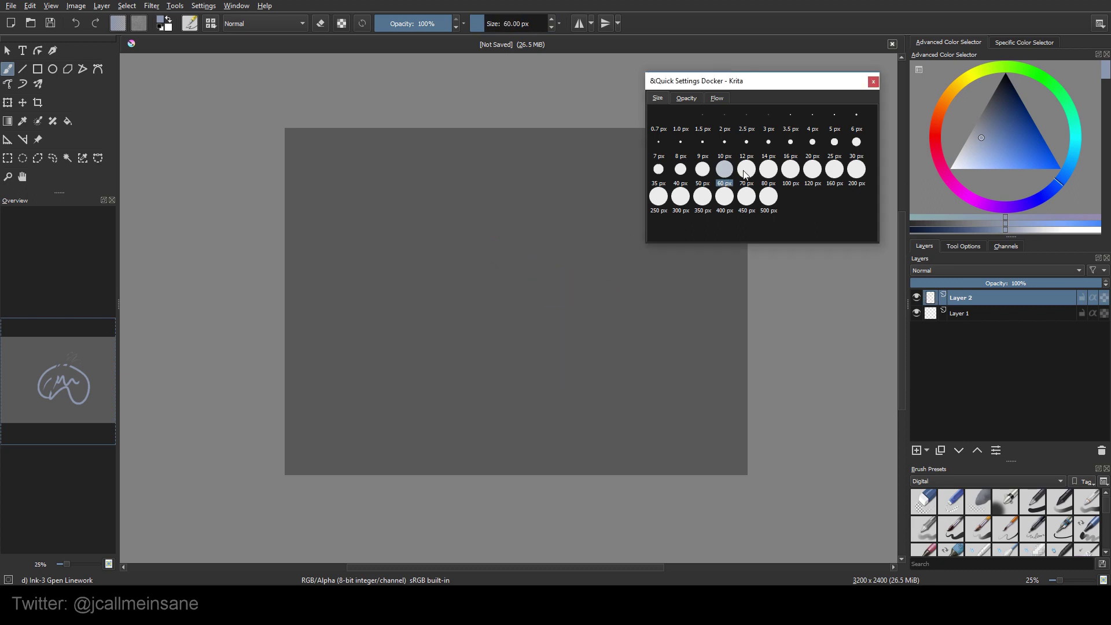
left_click_drag(408, 311, 656, 365)
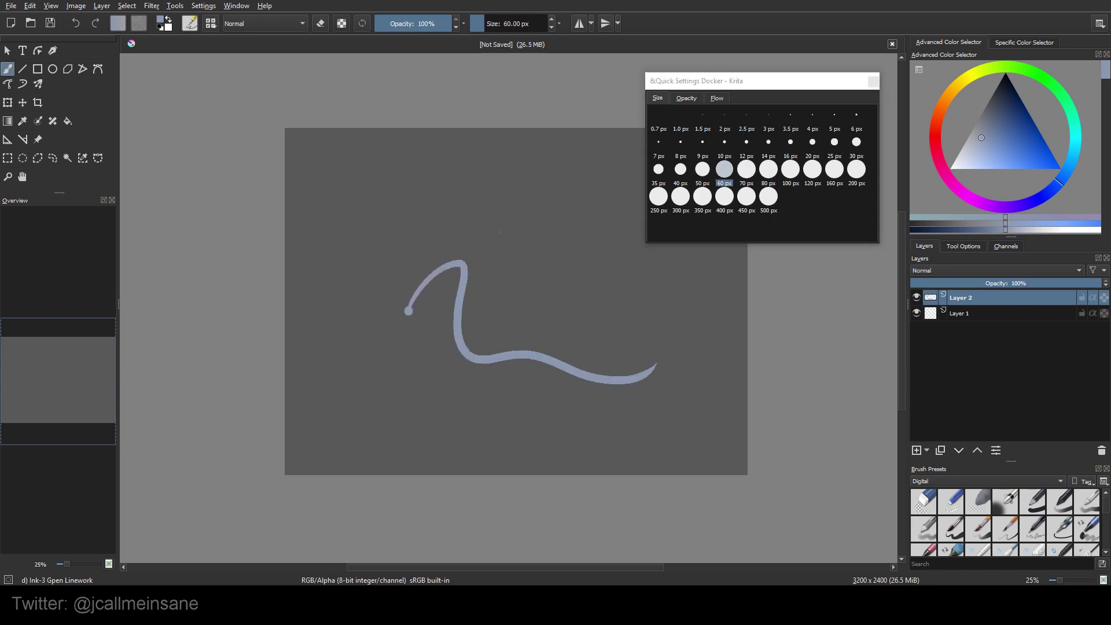
left_click_drag(501, 235, 643, 303)
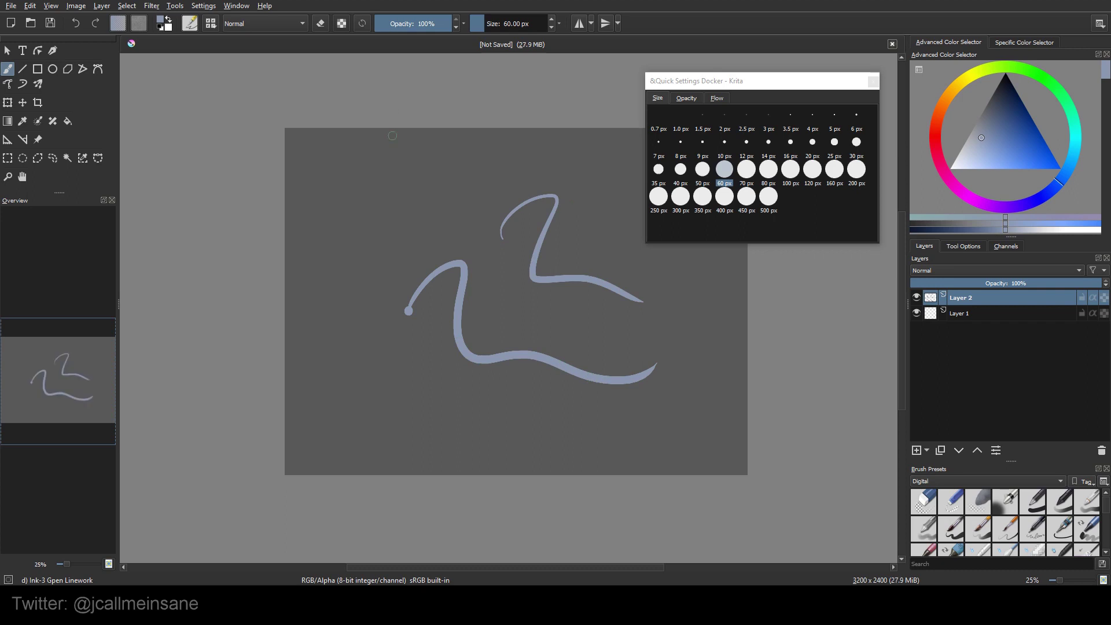
mouse_move(382, 187)
left_mouse_down()
mouse_move(460, 261)
mouse_move(519, 295)
left_mouse_up()
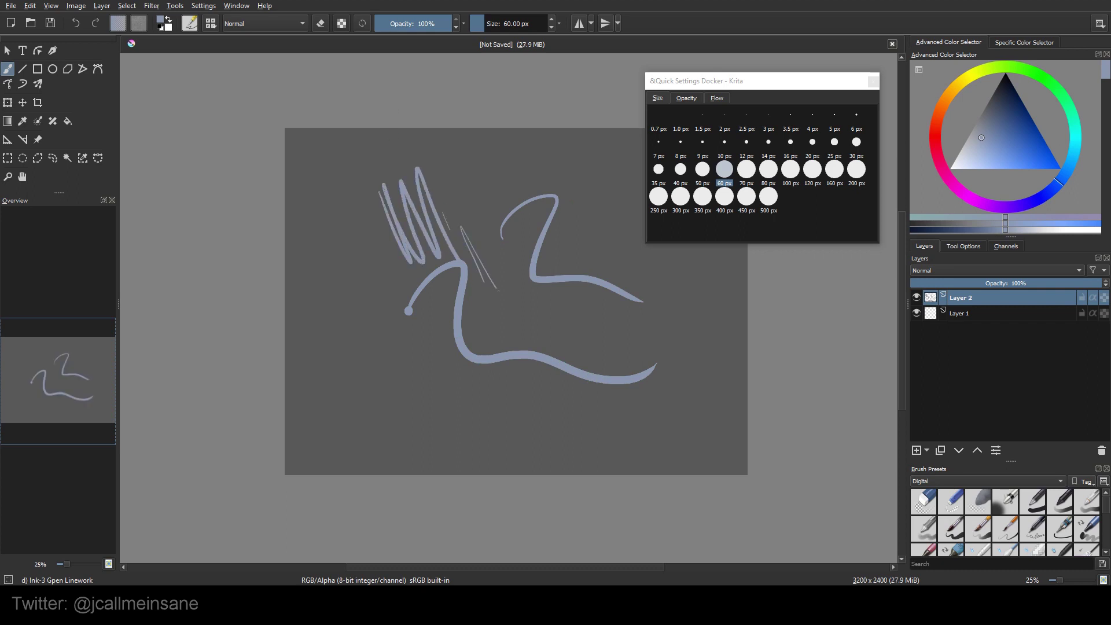
left_click_drag(484, 217, 547, 244)
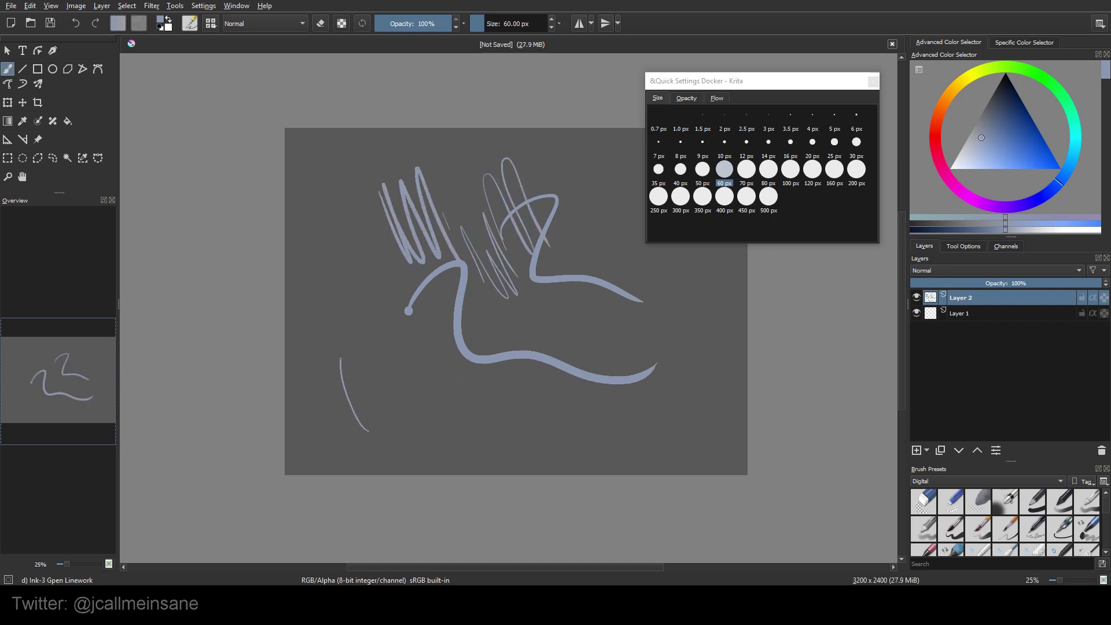
left_click_drag(341, 361, 436, 415)
left_click_drag(383, 305, 551, 382)
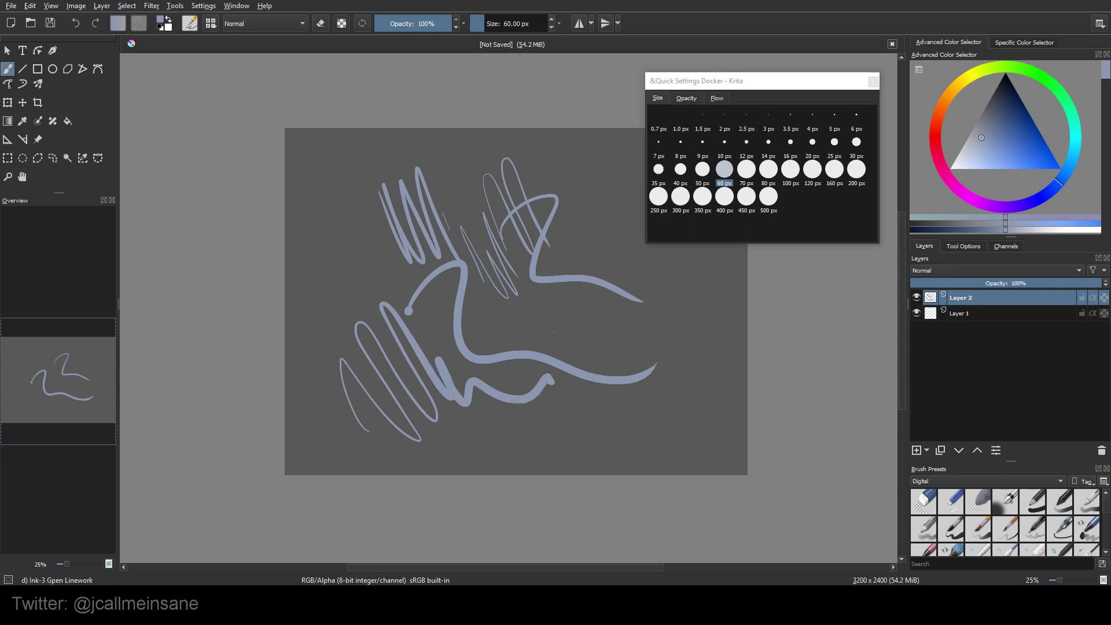
left_click_drag(543, 304, 634, 349)
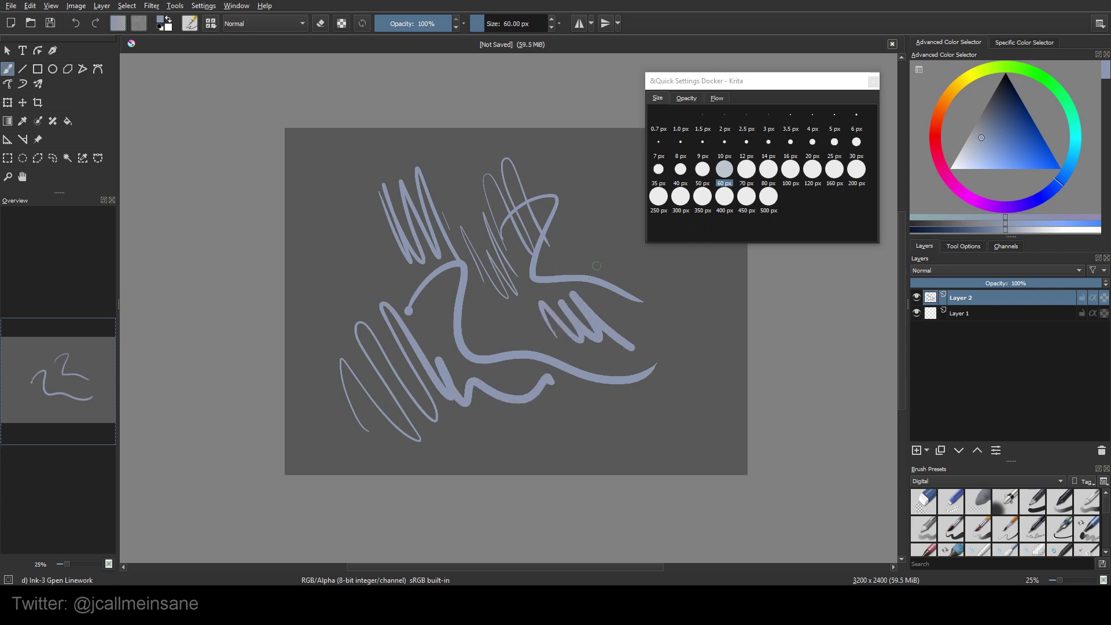
mouse_move(590, 265)
left_mouse_down()
mouse_move(629, 218)
mouse_move(707, 371)
left_mouse_up()
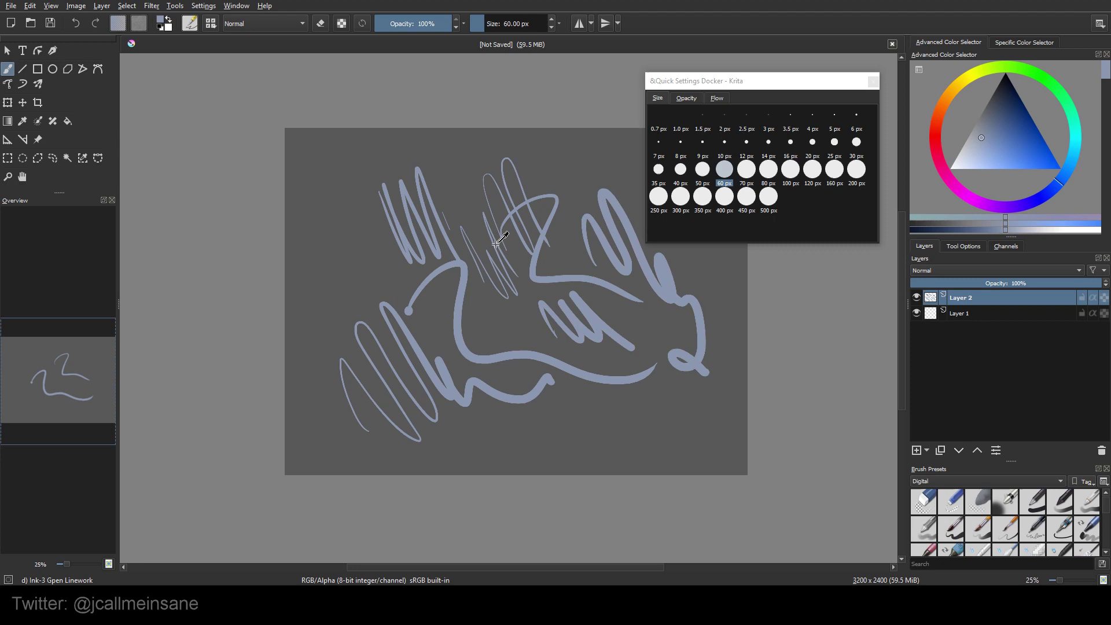
key("ctrl+z")
key("ctrl+z")
key("ctrl+z")
key("ctrl+z")
key("ctrl+z")
key("ctrl+z")
key("ctrl+z")
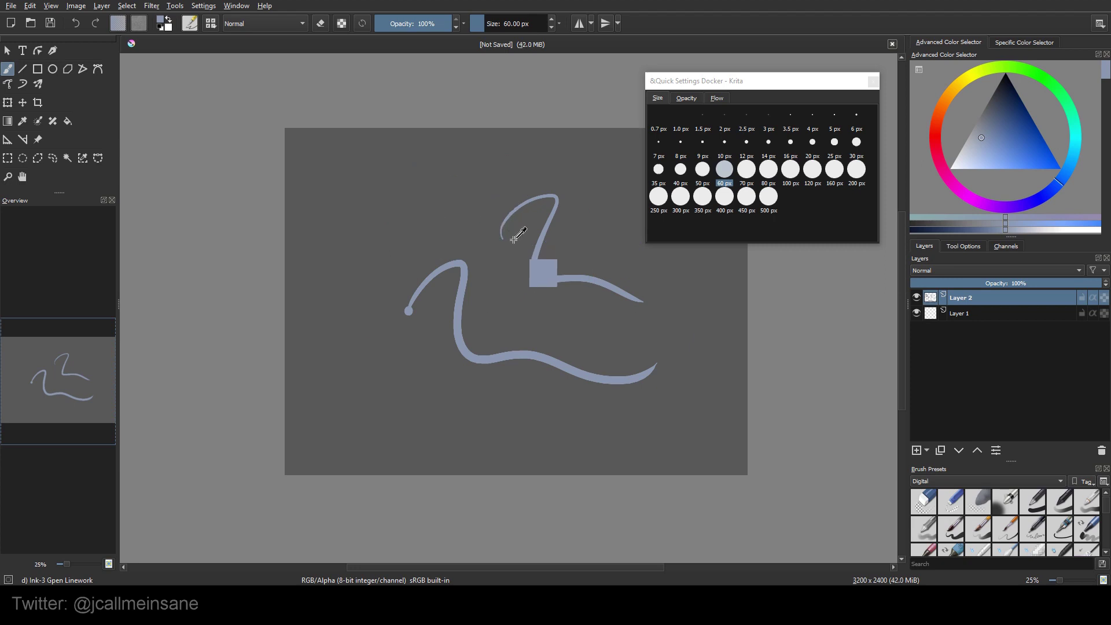
key("ctrl+z")
key("ctrl+z")
key("ctrl+z")
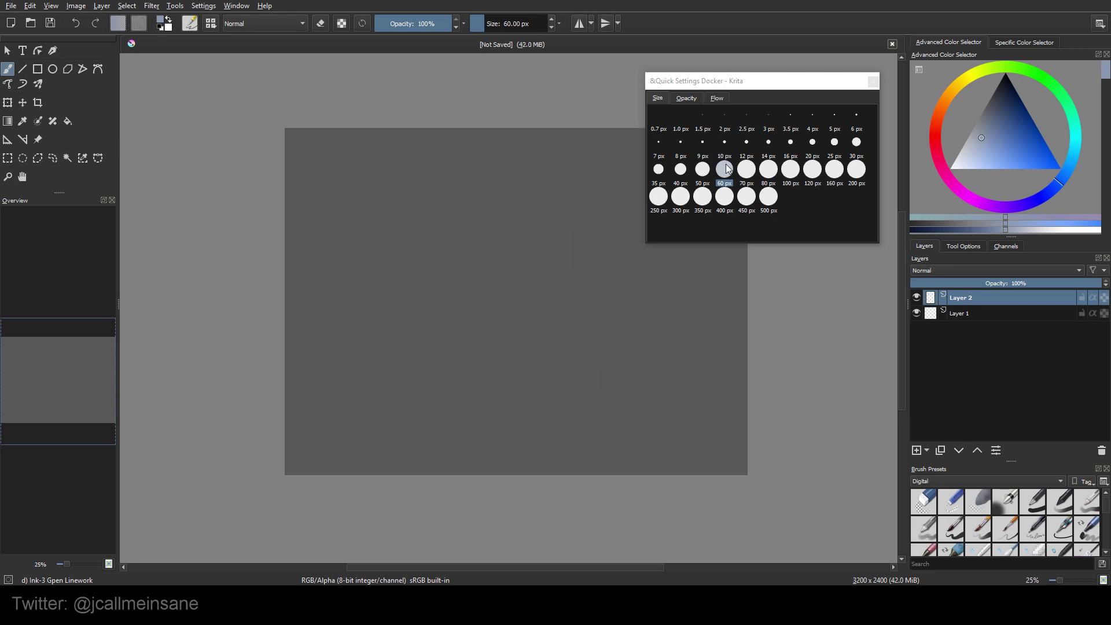
Step: Try the 20 px, 70 px and 50 px brush size presets in the docker
left_click(747, 170)
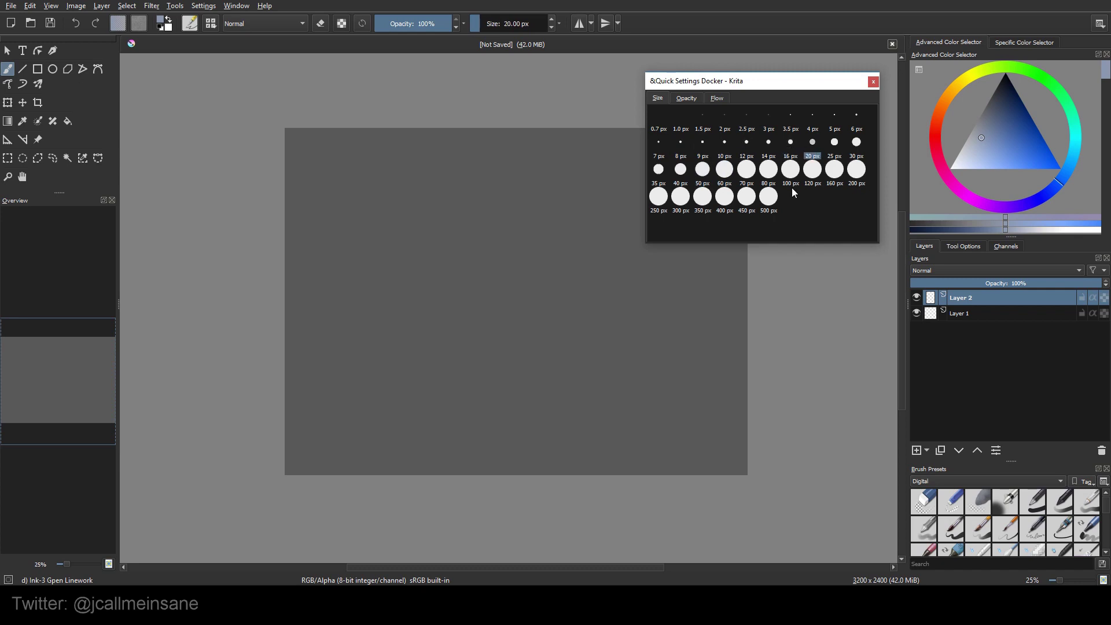
left_click(747, 170)
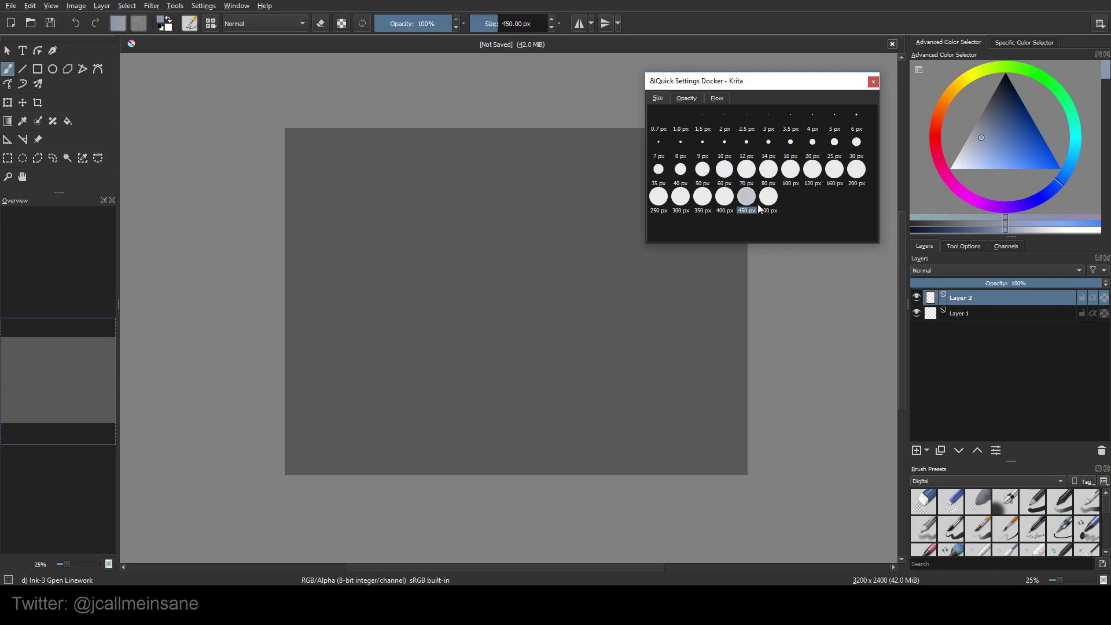
left_click(724, 170)
Step: Set brush opacity to 70% from the Opacity presets, draw two semi-transparent test strokes and undo them
left_click(688, 99)
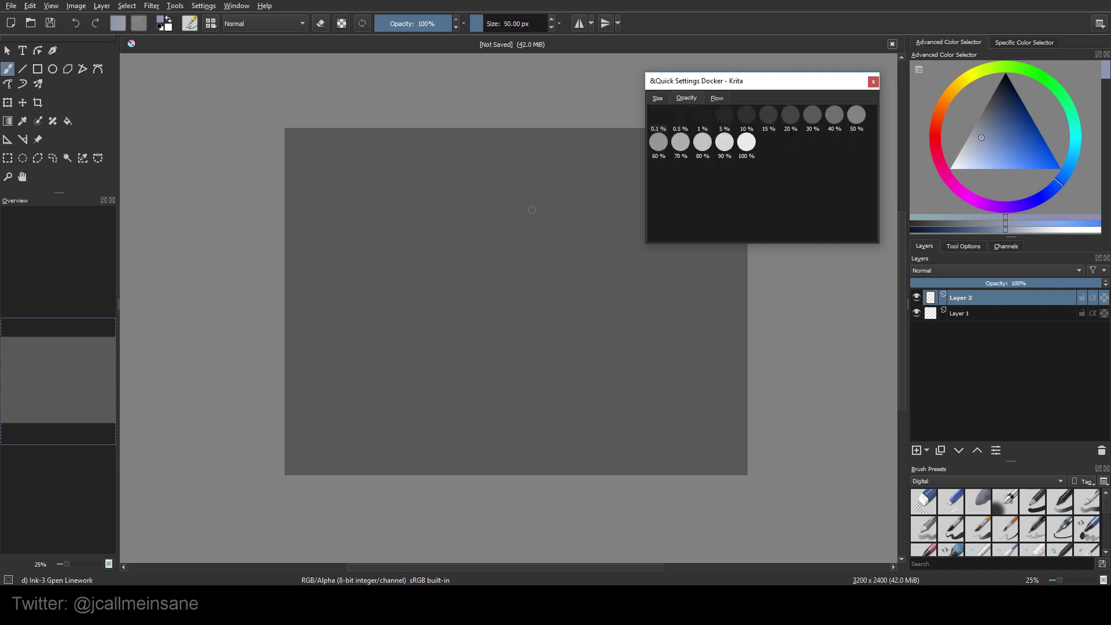
left_click(680, 144)
mouse_move(462, 229)
left_mouse_down()
mouse_move(502, 217)
mouse_move(616, 365)
left_mouse_up()
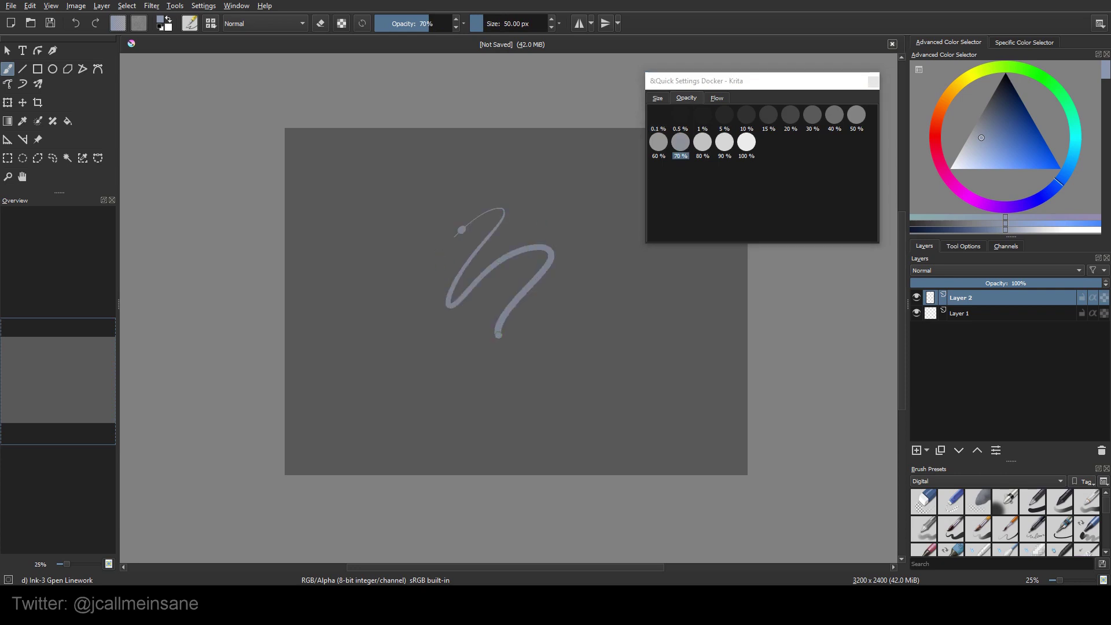
left_click_drag(487, 287, 621, 313)
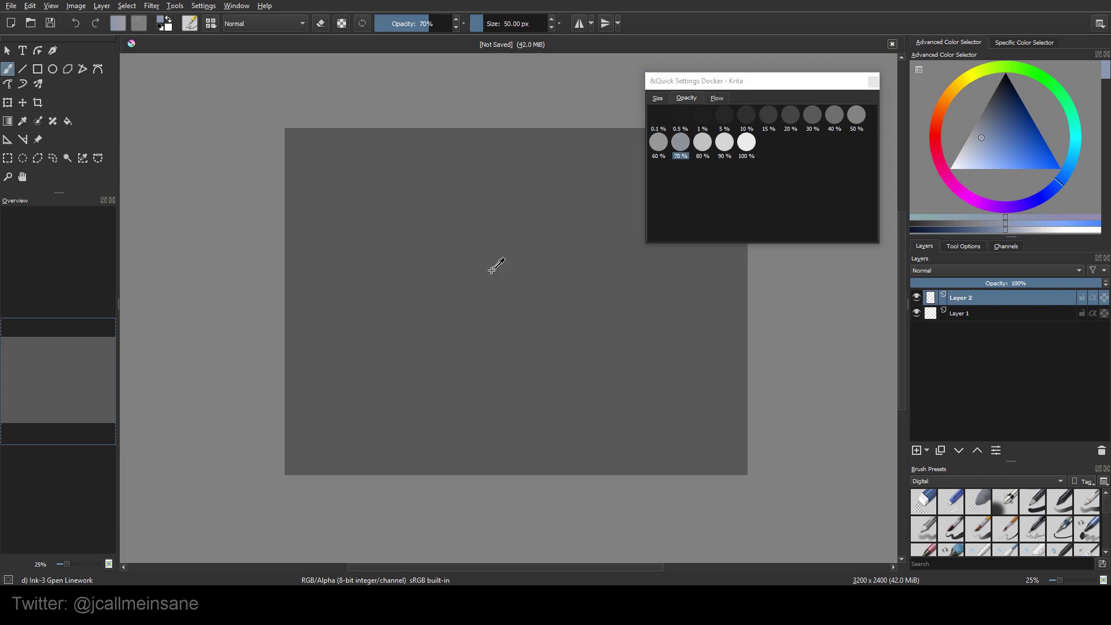
key("ctrl+z")
Step: Enlarge the brush and set its size to the 120 px preset
key("bracketright")
key("bracketright")
key("bracketright")
left_click(658, 99)
left_click(813, 183)
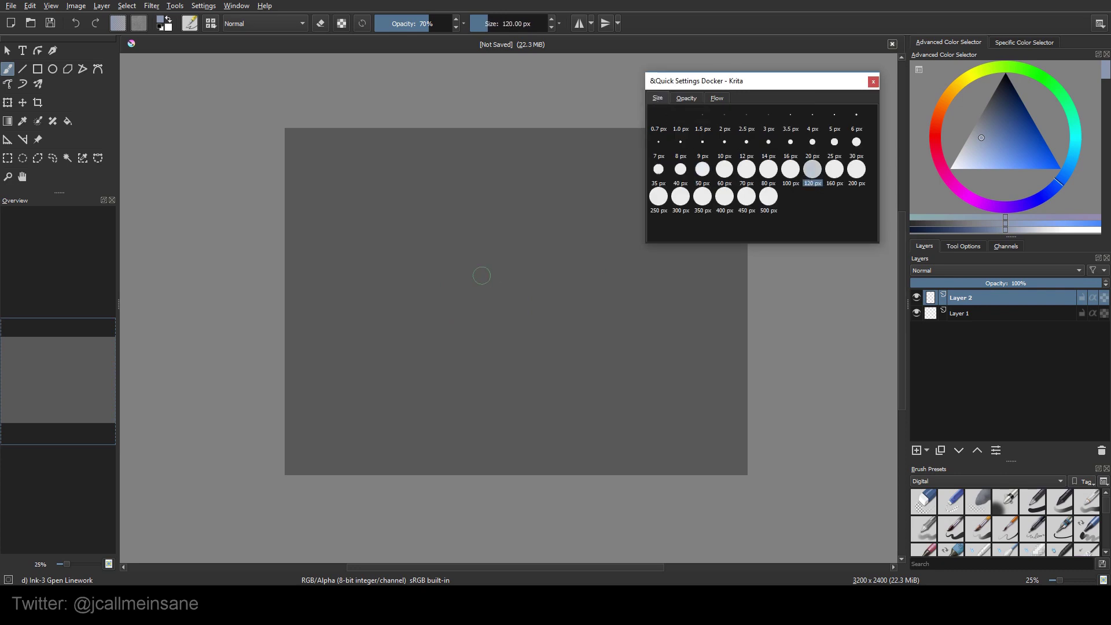
Step: Paint a broad patch of overlapping 70%-opacity strokes, extending it up and to the right
mouse_move(482, 264)
left_mouse_down()
mouse_move(543, 374)
mouse_move(574, 364)
left_mouse_up()
left_click_drag(512, 278, 582, 356)
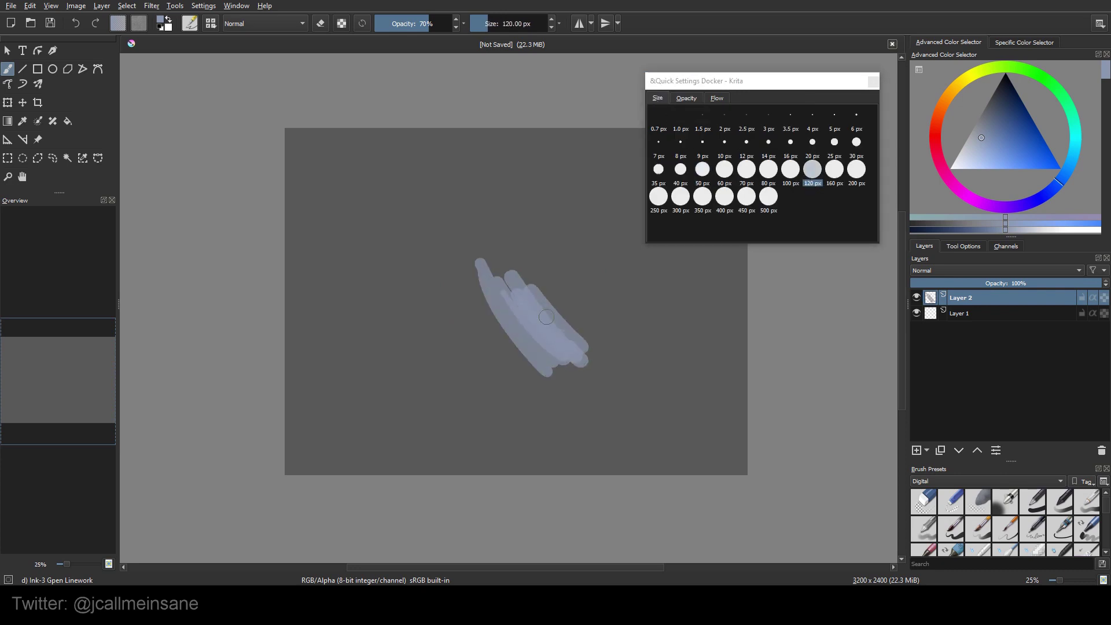
left_click_drag(543, 290, 603, 355)
mouse_move(577, 295)
left_mouse_down()
mouse_move(616, 352)
mouse_move(647, 339)
left_mouse_up()
mouse_move(599, 274)
left_mouse_down()
mouse_move(625, 313)
mouse_move(665, 328)
mouse_move(643, 356)
mouse_move(664, 343)
left_mouse_up()
mouse_move(635, 273)
left_mouse_down()
mouse_move(669, 330)
mouse_move(587, 269)
mouse_move(660, 352)
mouse_move(673, 319)
left_mouse_up()
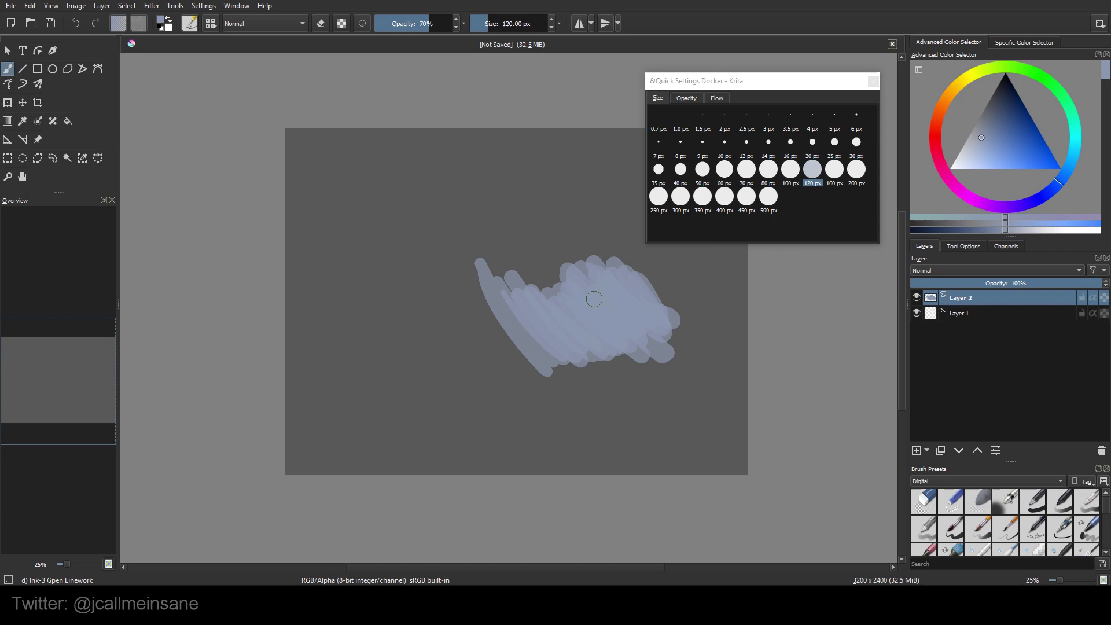
mouse_move(594, 300)
left_mouse_down()
mouse_move(664, 308)
mouse_move(644, 286)
mouse_move(665, 295)
left_mouse_up()
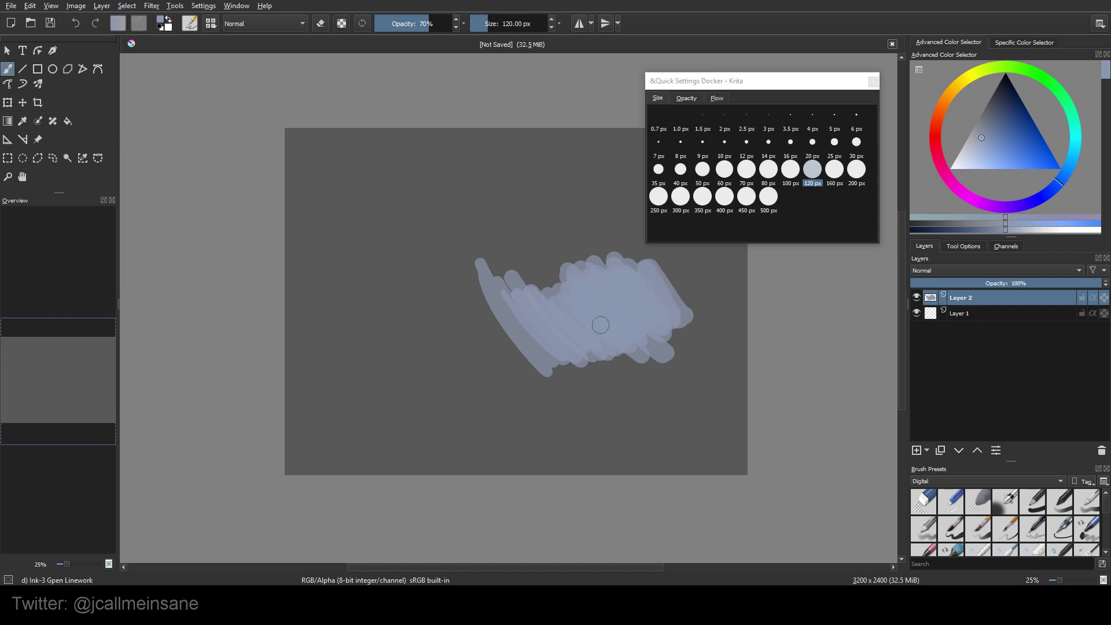
Step: Set brush opacity to 100%, show the Flow presets, and paint the first opaque strokes left of the patch
left_click(686, 98)
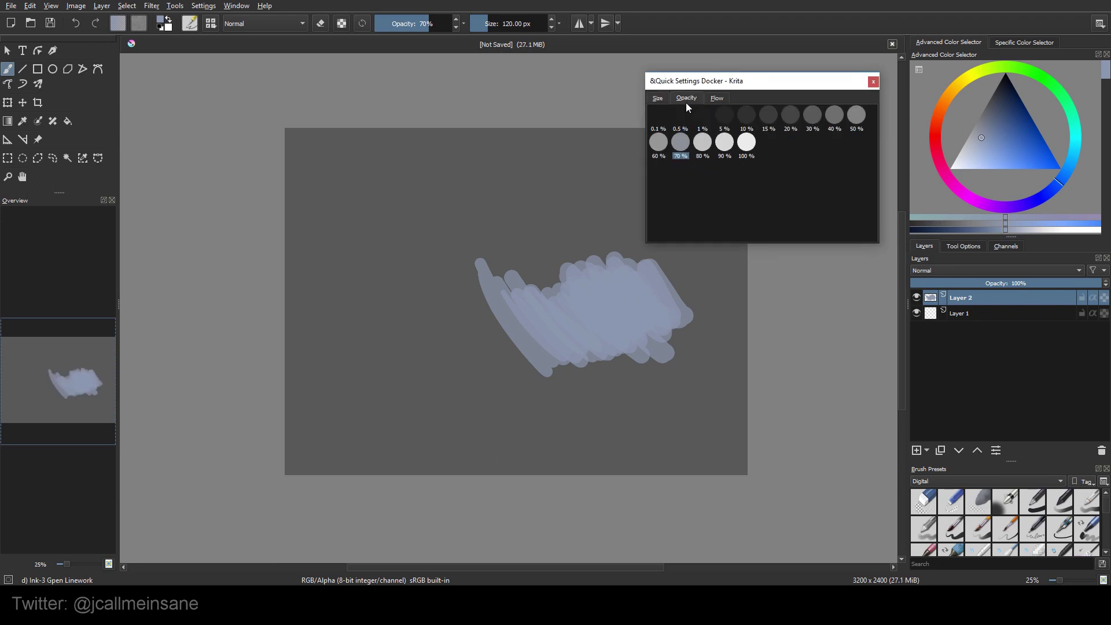
left_click(747, 143)
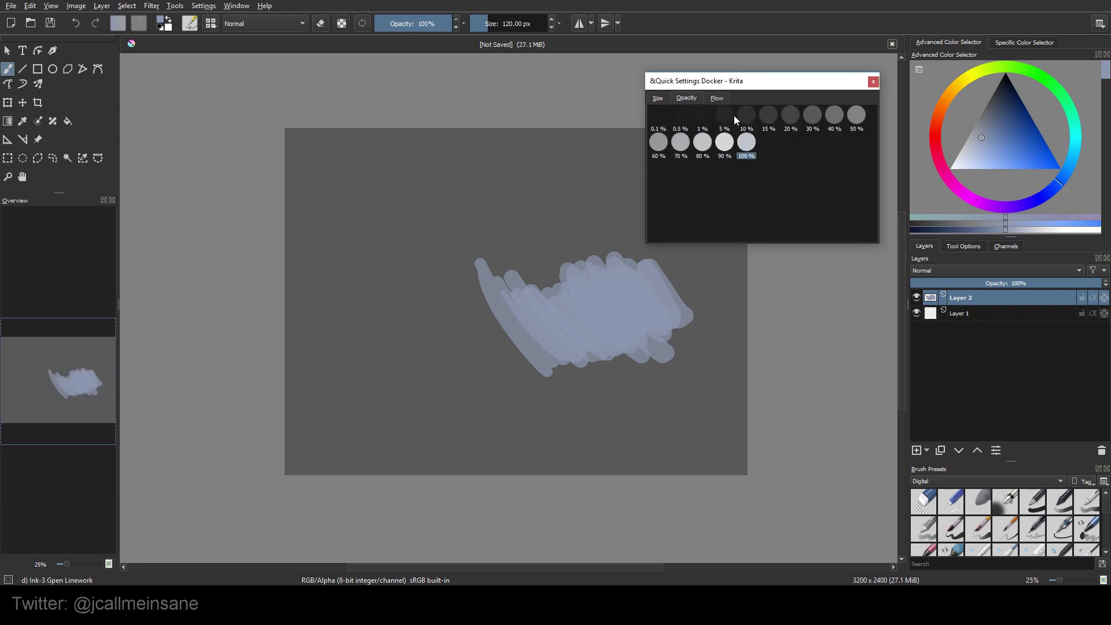
left_click(791, 120)
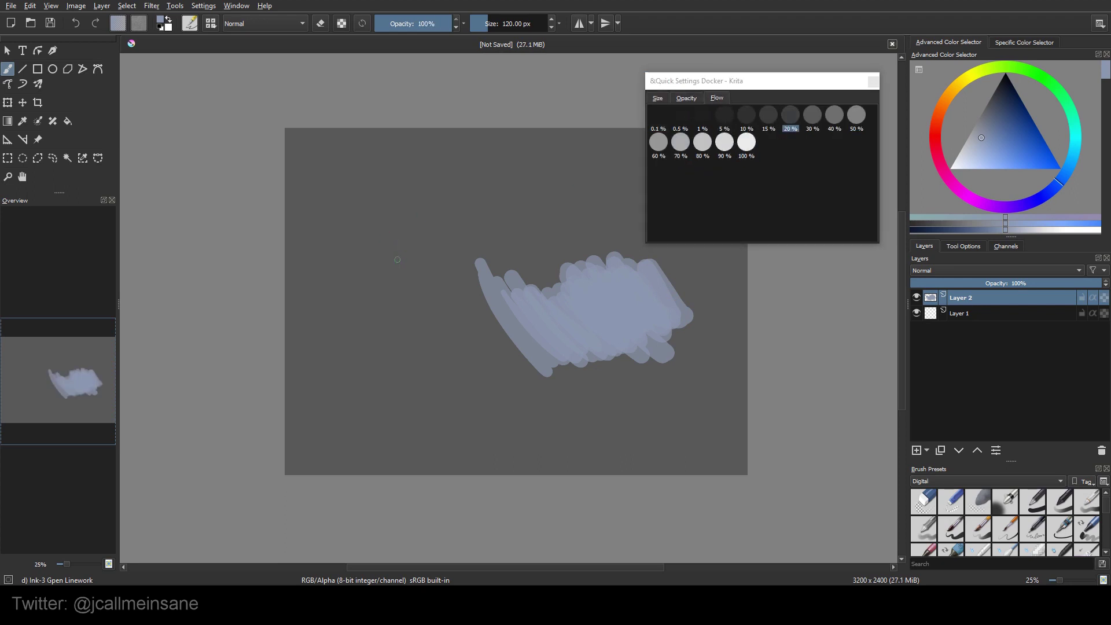
left_click_drag(408, 321, 434, 235)
mouse_move(434, 295)
left_mouse_down()
mouse_move(447, 235)
mouse_move(434, 230)
mouse_move(451, 174)
mouse_move(482, 221)
mouse_move(539, 183)
left_mouse_up()
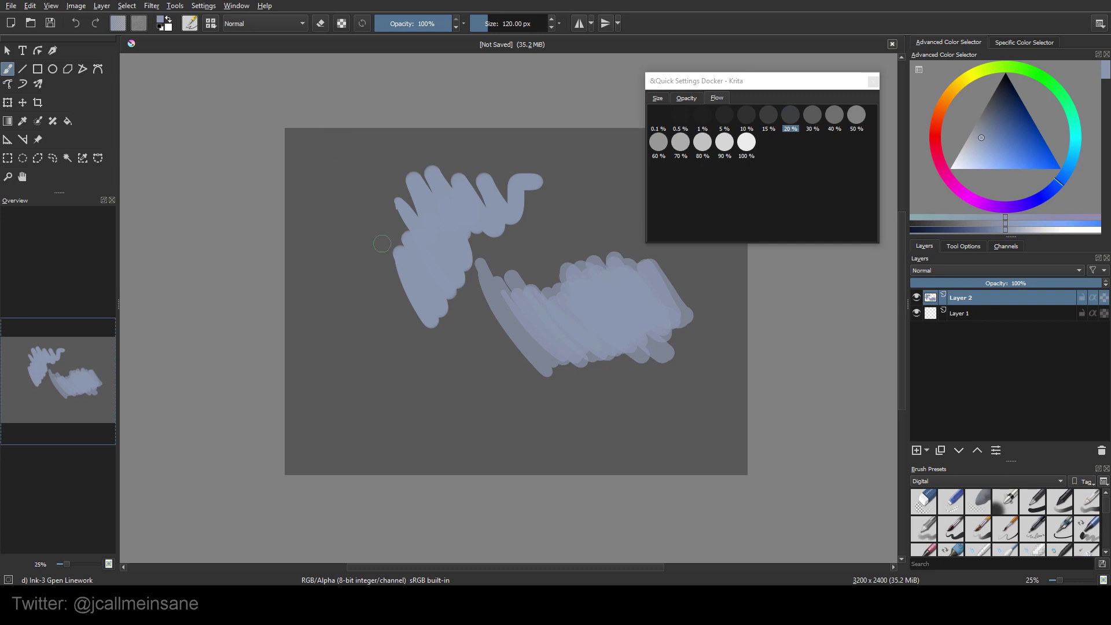
Step: Widen the solid pale-blue shape further left and down
left_click_drag(382, 265, 394, 186)
left_click_drag(340, 277, 409, 270)
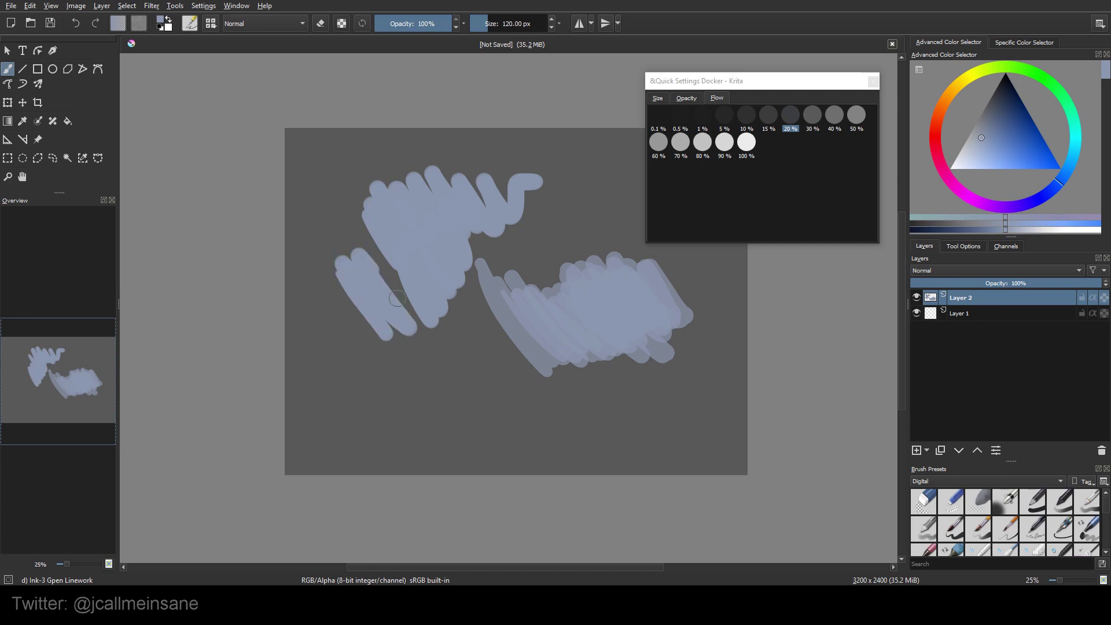
left_click_drag(330, 244, 394, 268)
left_click_drag(308, 337, 364, 386)
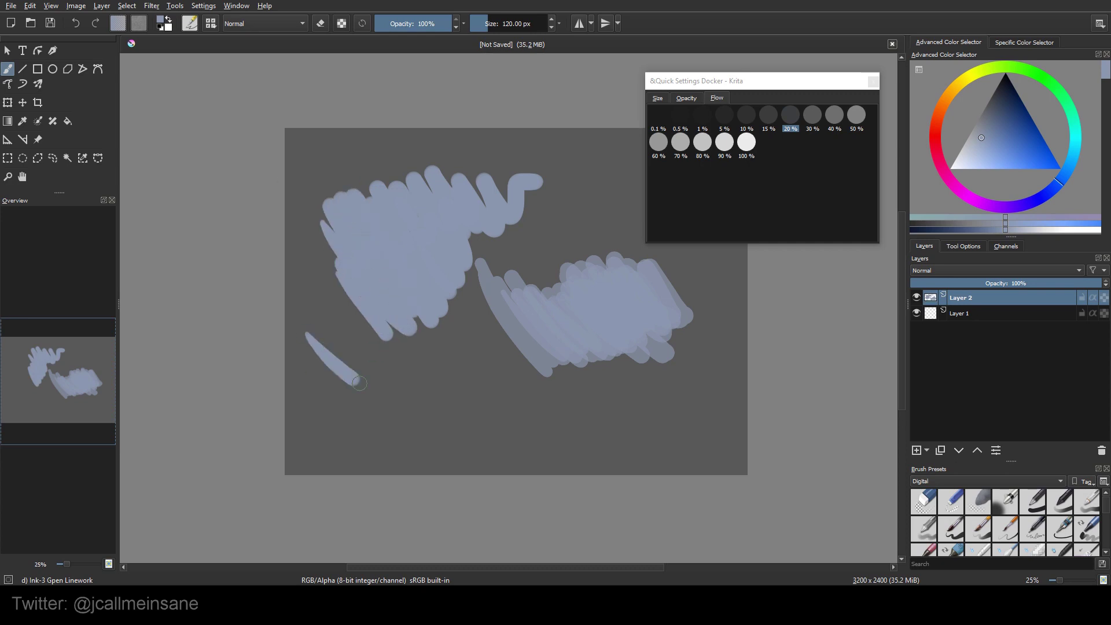
left_click_drag(330, 304, 425, 334)
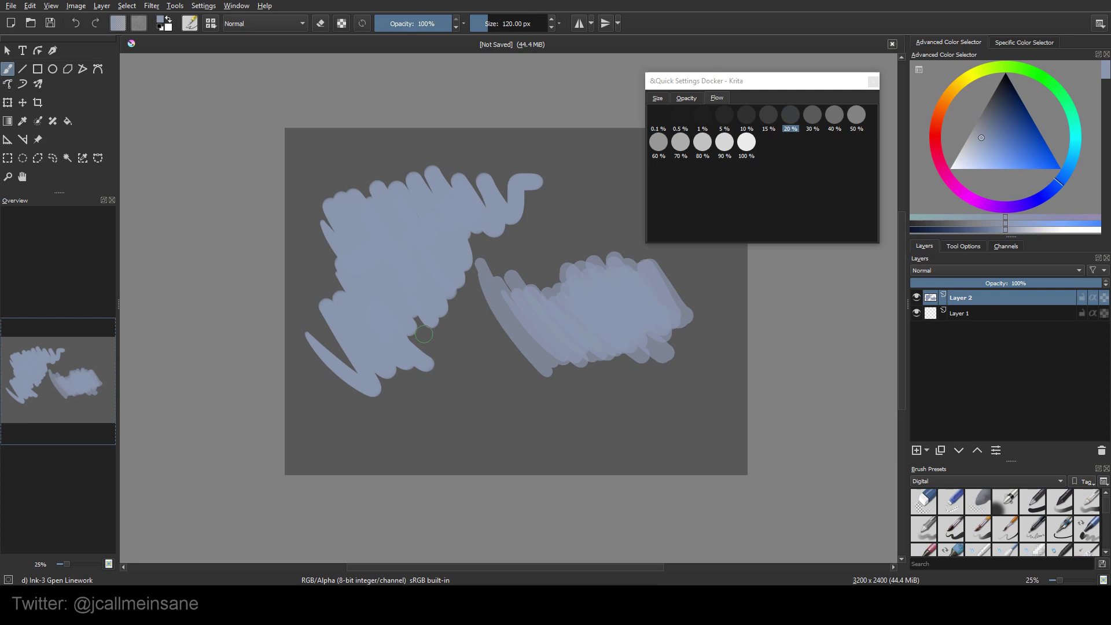
Step: Extend the solid shape down to the canvas bottom, fill its edges, the hook notch and the gap to the body
mouse_move(424, 335)
left_mouse_down()
mouse_move(421, 382)
mouse_move(452, 408)
left_mouse_up()
left_click_drag(452, 313, 486, 434)
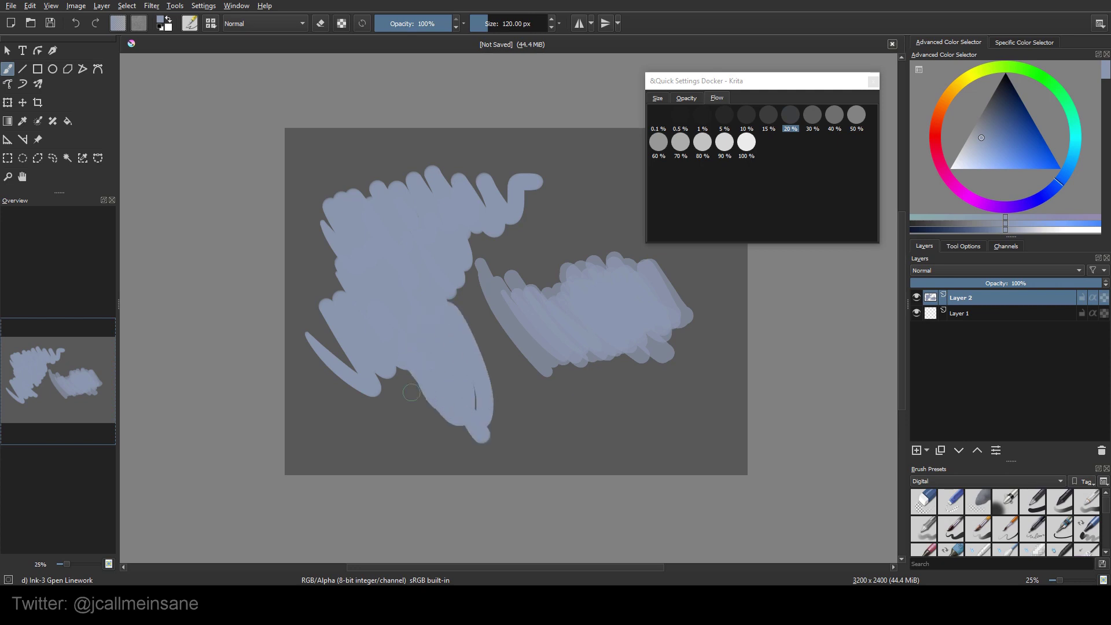
mouse_move(412, 392)
left_mouse_down()
mouse_move(408, 469)
mouse_move(469, 464)
left_mouse_up()
mouse_move(468, 400)
left_mouse_down()
mouse_move(495, 464)
mouse_move(525, 463)
left_mouse_up()
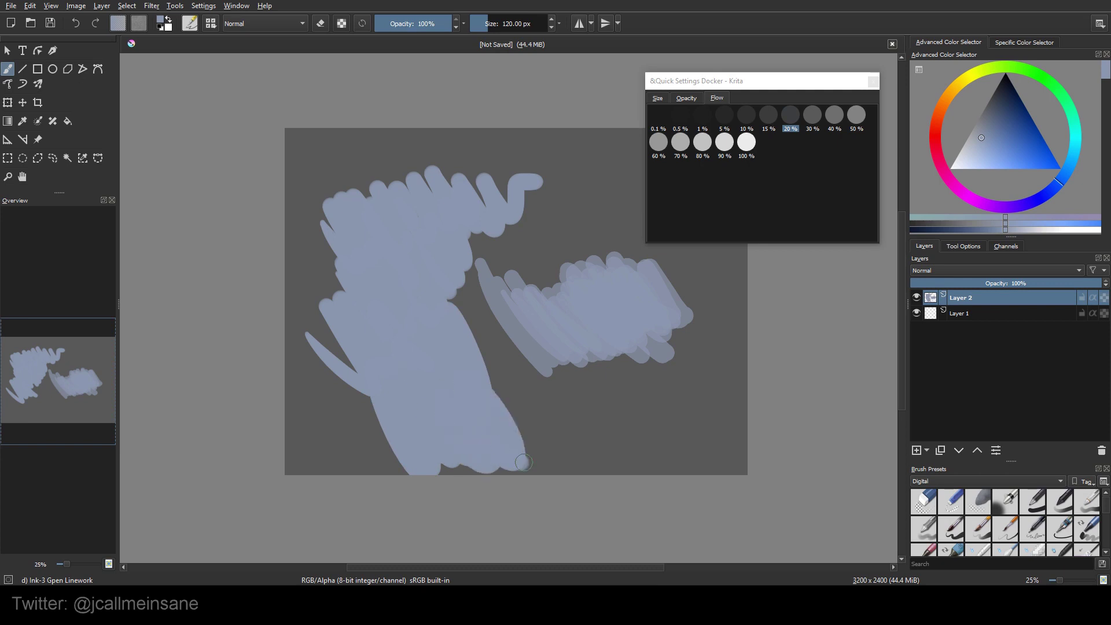
left_click_drag(504, 390, 542, 465)
left_click_drag(395, 382, 366, 469)
left_click_drag(348, 383, 374, 460)
left_click_drag(321, 252, 348, 408)
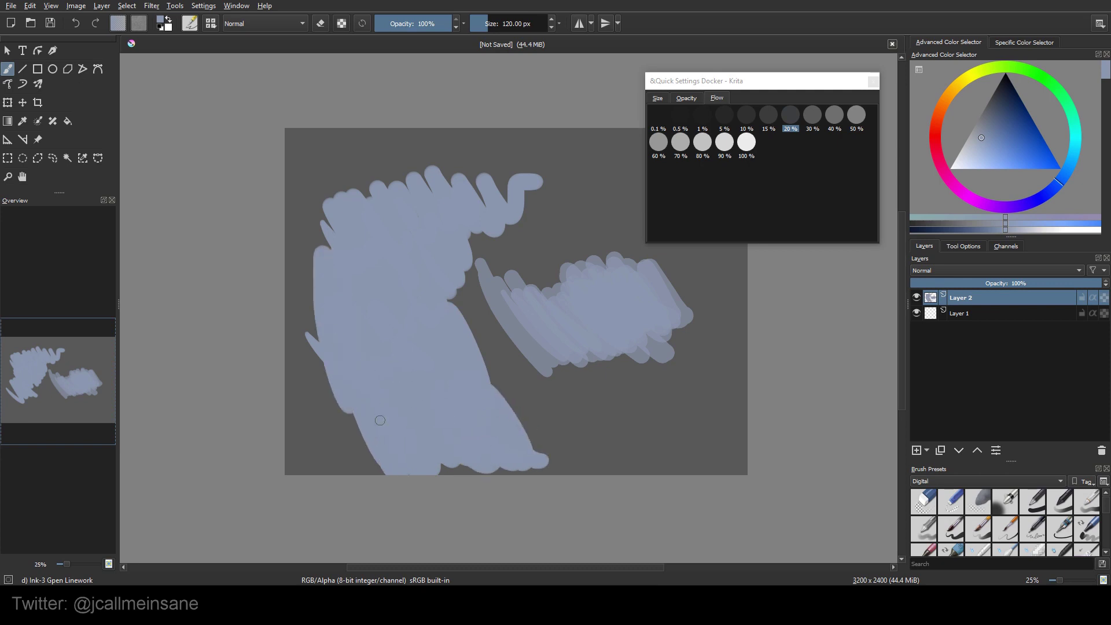
left_click_drag(512, 416, 560, 460)
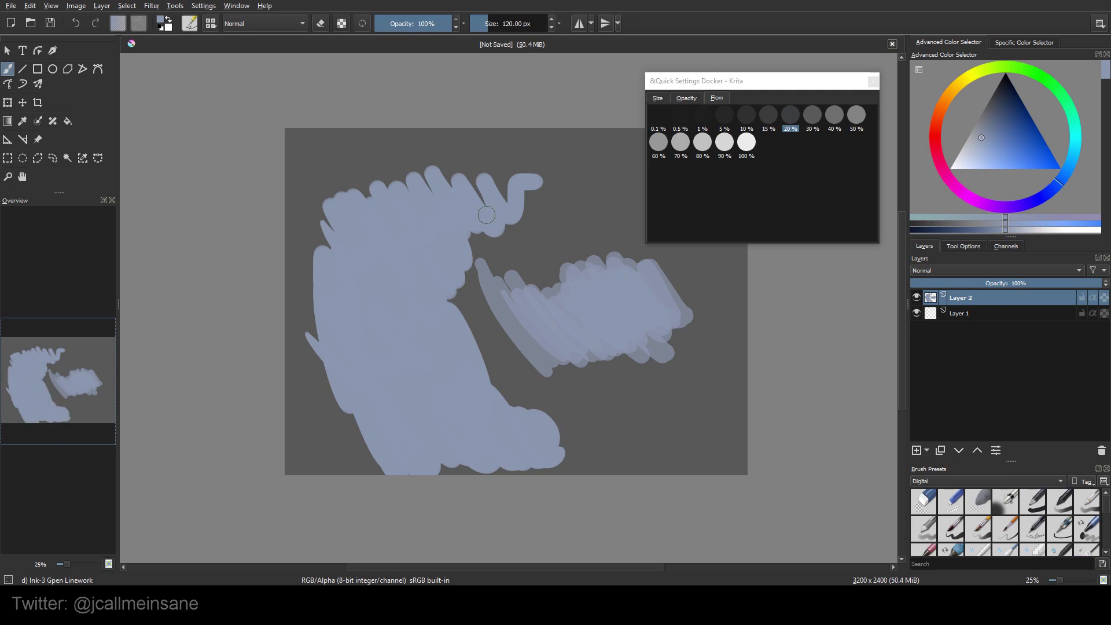
left_click_drag(517, 204, 532, 180)
mouse_move(475, 251)
left_mouse_down()
mouse_move(539, 204)
mouse_move(555, 165)
mouse_move(486, 147)
mouse_move(313, 226)
mouse_move(299, 243)
left_mouse_up()
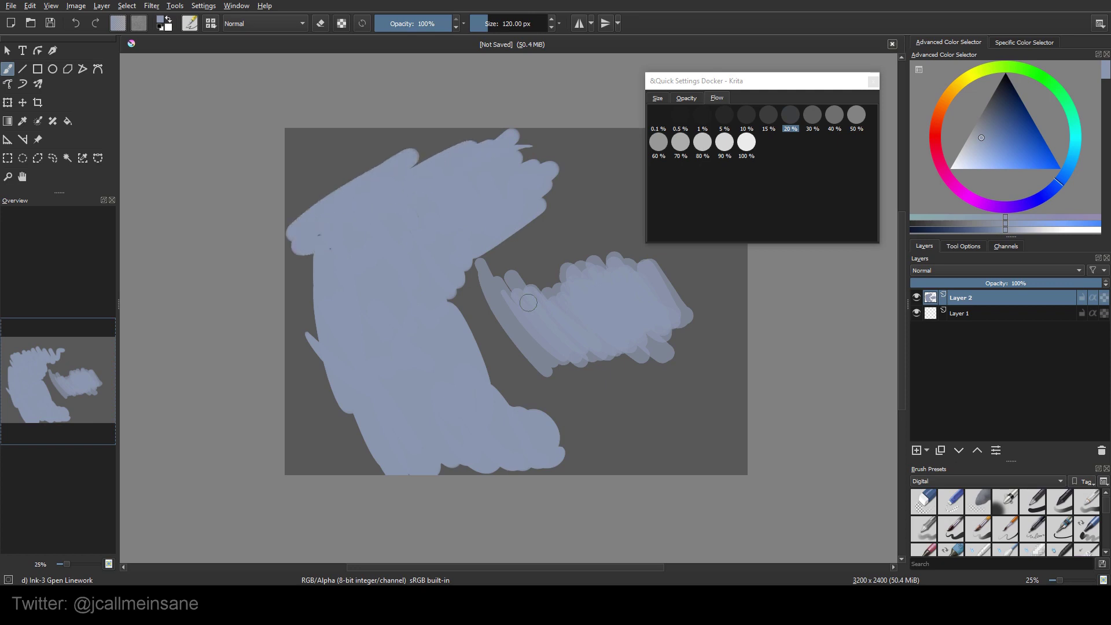
Step: Pick a brighter blue and paint bold strokes across the upper solid shape
left_click(1036, 164)
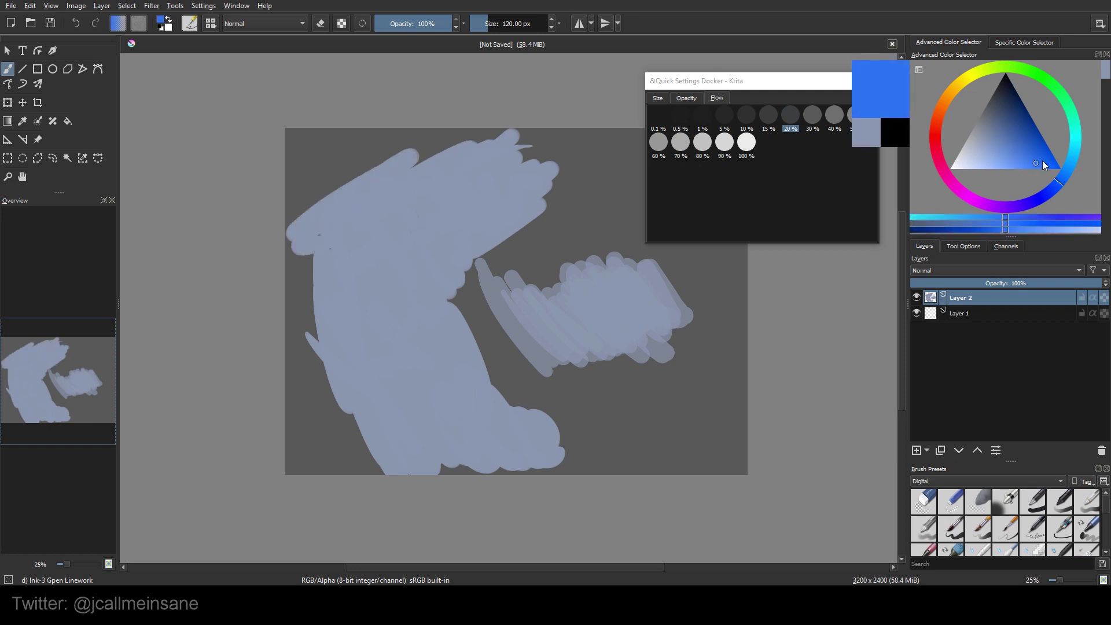
left_click_drag(478, 228, 573, 191)
mouse_move(538, 235)
left_mouse_down()
mouse_move(634, 196)
mouse_move(607, 174)
mouse_move(460, 217)
mouse_move(484, 257)
left_mouse_up()
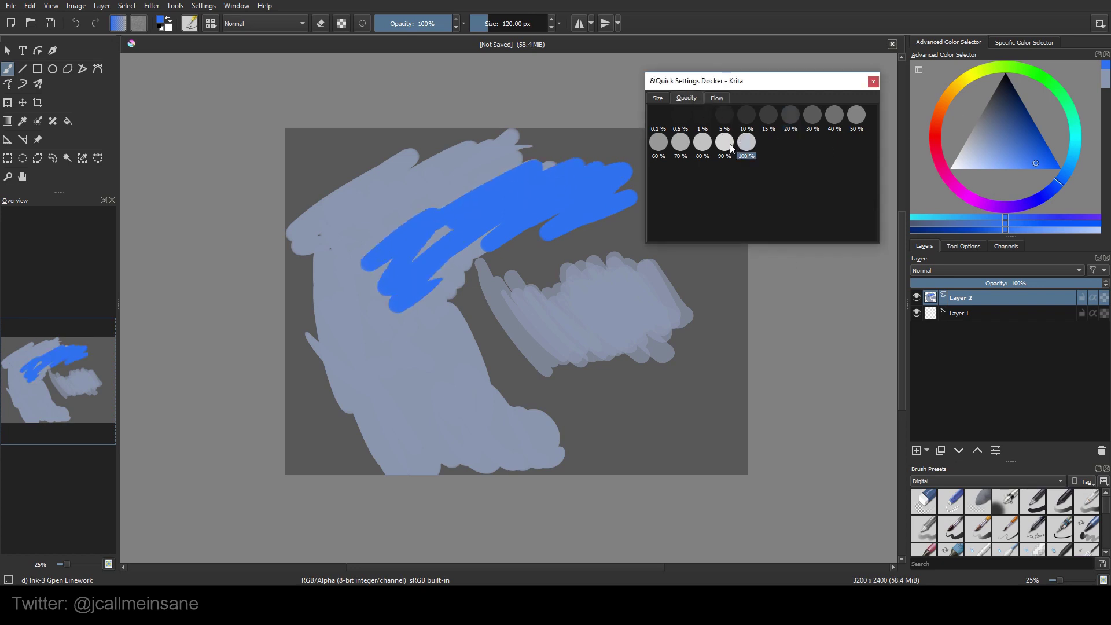
Step: Set opacity to 5% then 30% and build up soft blue over the patch's right end and the lower shape
left_click(724, 115)
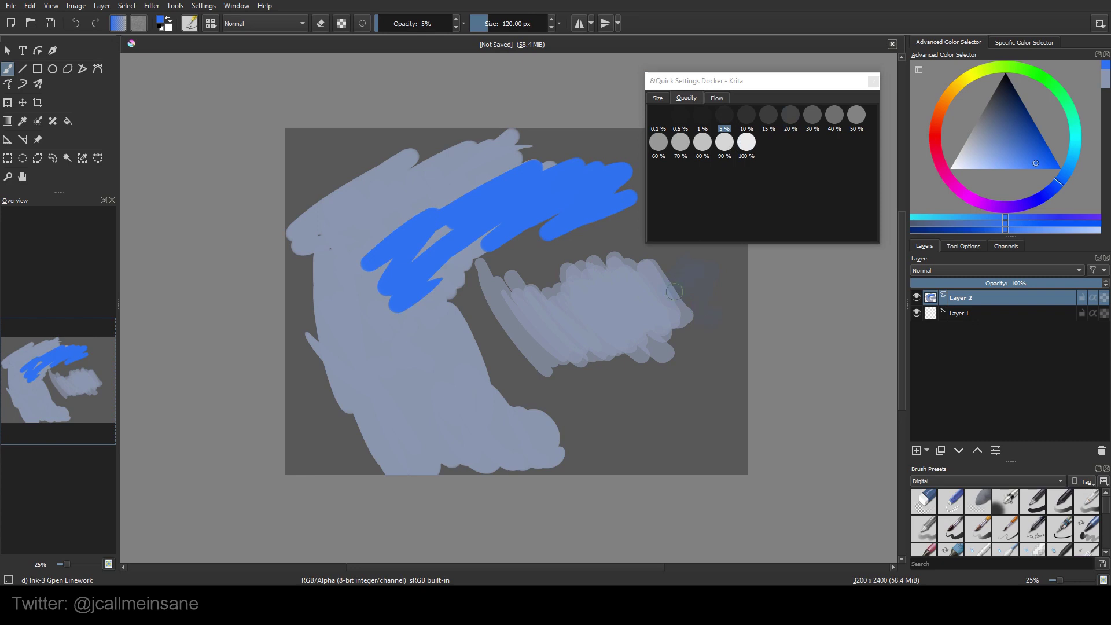
left_click(813, 114)
left_click_drag(695, 273, 647, 302)
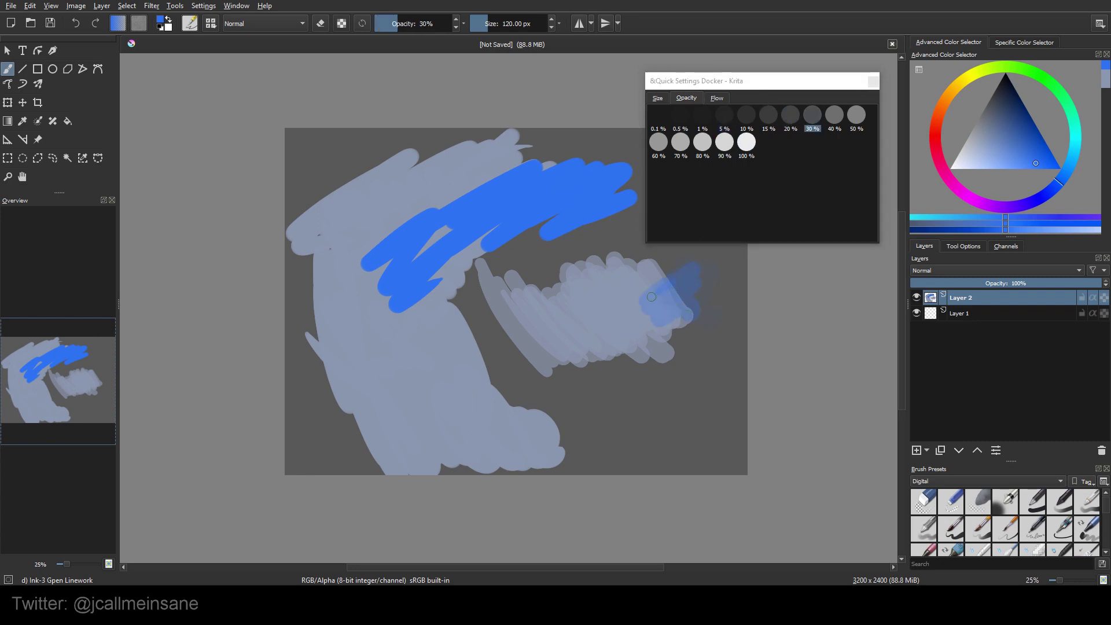
mouse_move(652, 297)
left_mouse_down()
mouse_move(665, 323)
mouse_move(647, 312)
mouse_move(665, 332)
left_mouse_up()
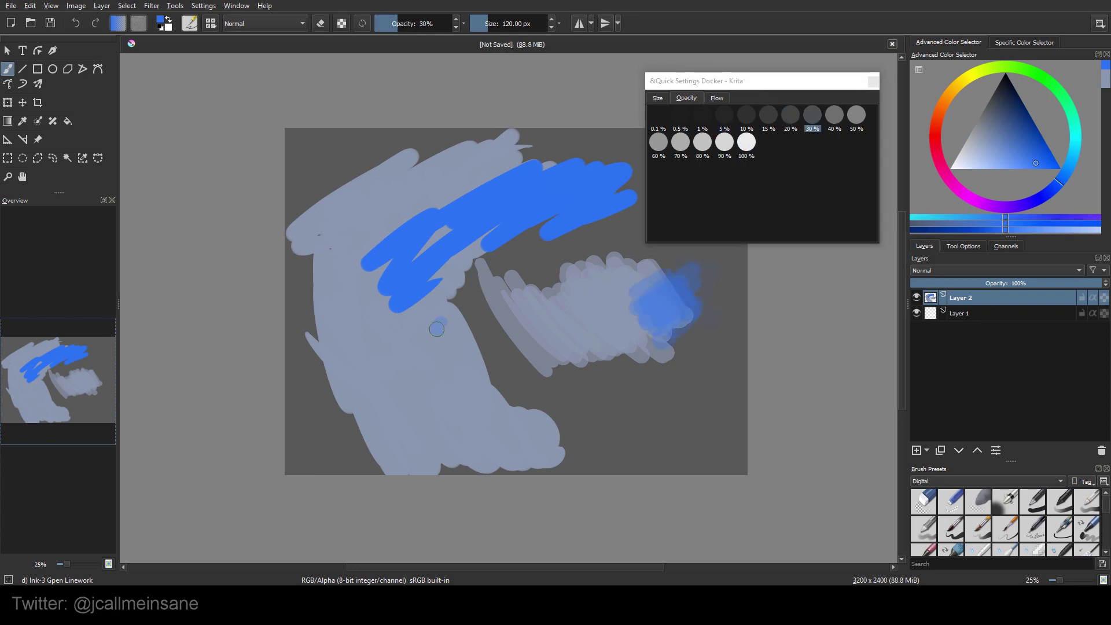
left_click_drag(437, 328, 482, 373)
Step: Restore 100% opacity, show the Flow presets, and paint a bold blue zigzag lower down
left_click(748, 146)
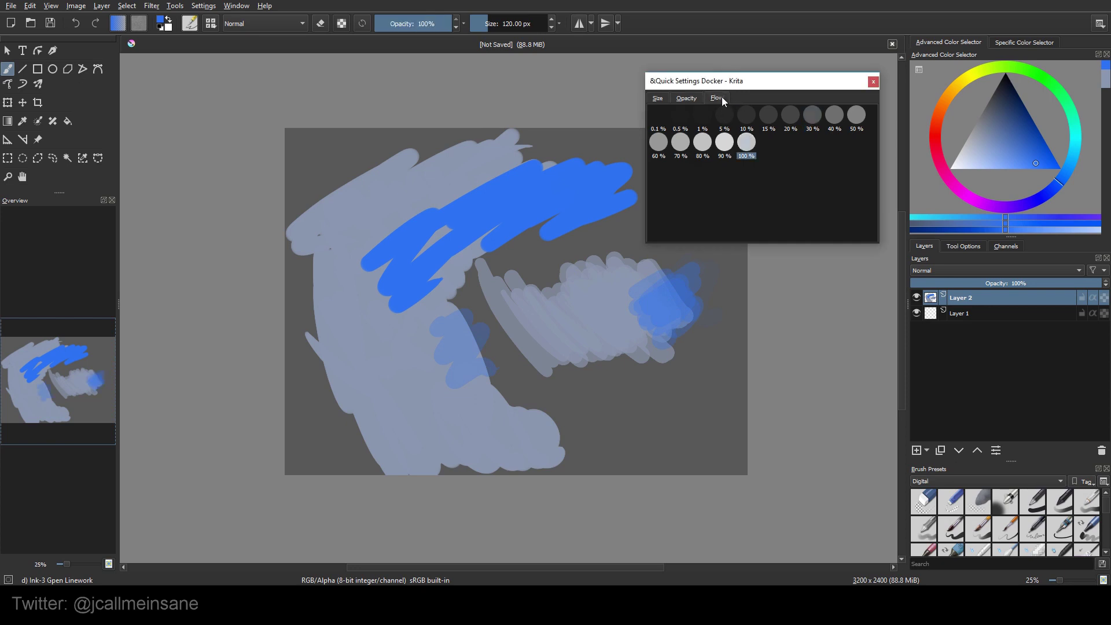
left_click(790, 117)
mouse_move(441, 365)
left_mouse_down()
mouse_move(426, 413)
mouse_move(577, 447)
mouse_move(516, 391)
mouse_move(382, 339)
mouse_move(352, 343)
left_mouse_up()
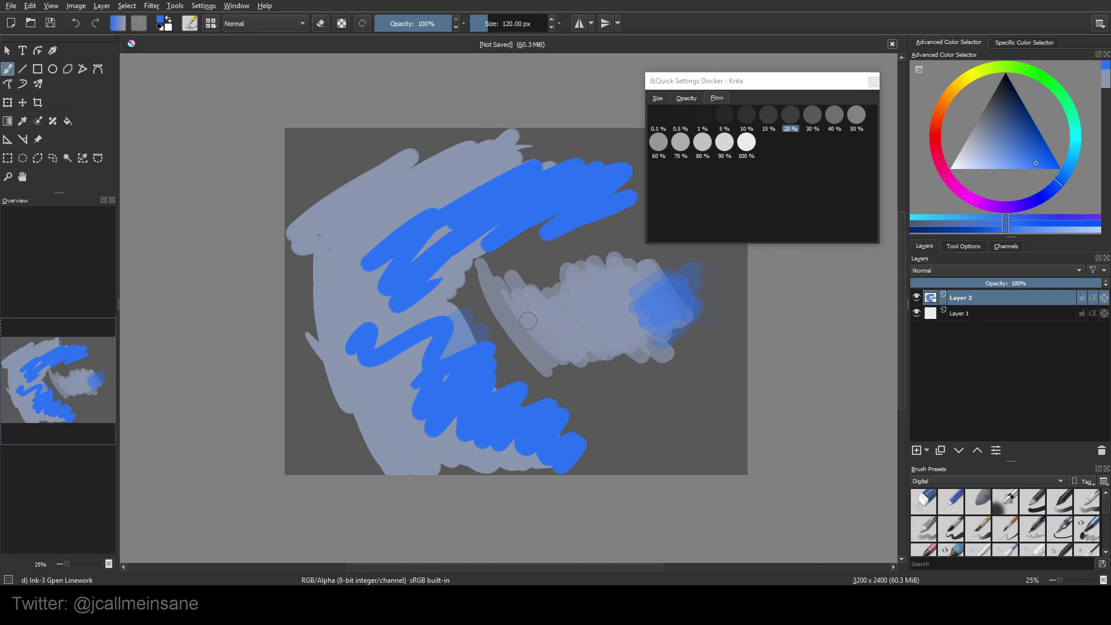
Step: Clear all paint from the layer with Delete and return the docker to the Size presets
key("Delete")
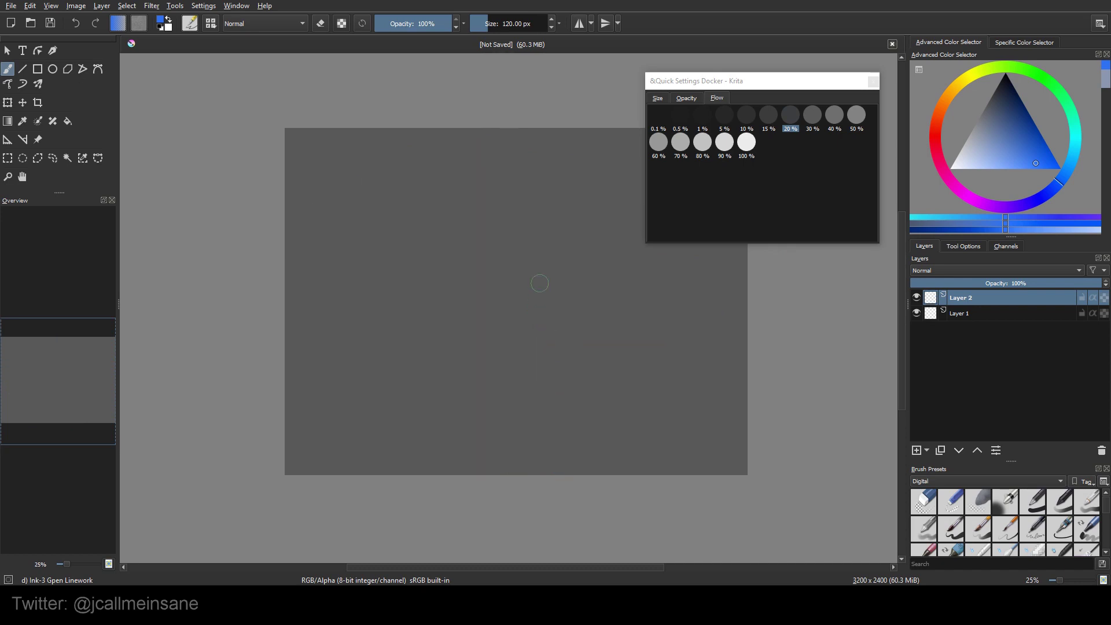
left_click(658, 97)
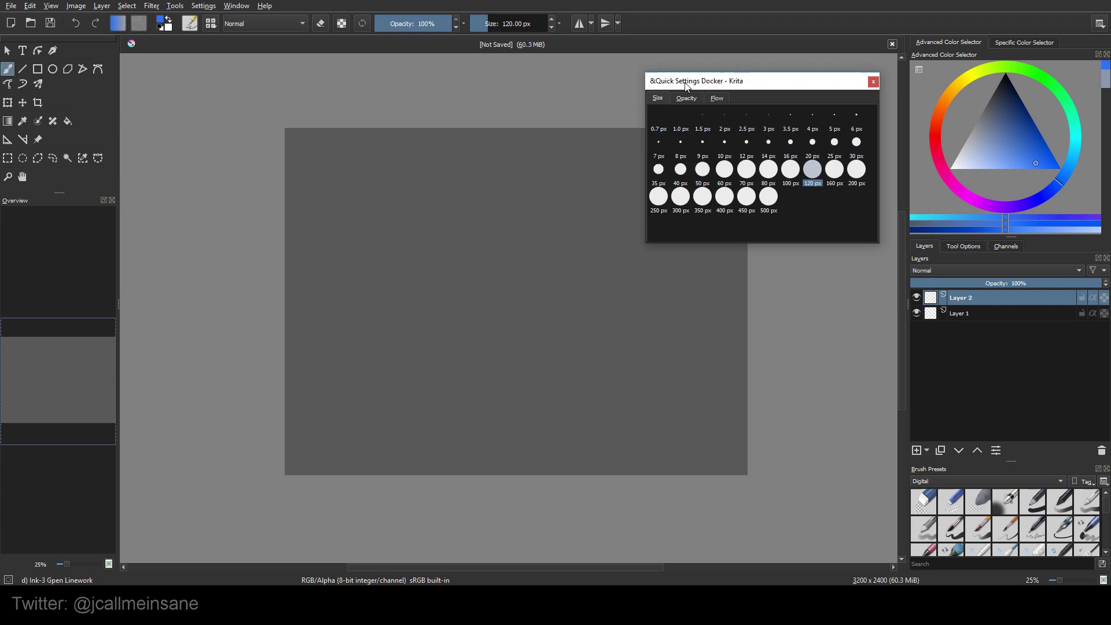
Step: Choose the Ink-3 Gpen inking brush from the pop-up palette and resize it on the canvas
right_click(510, 356)
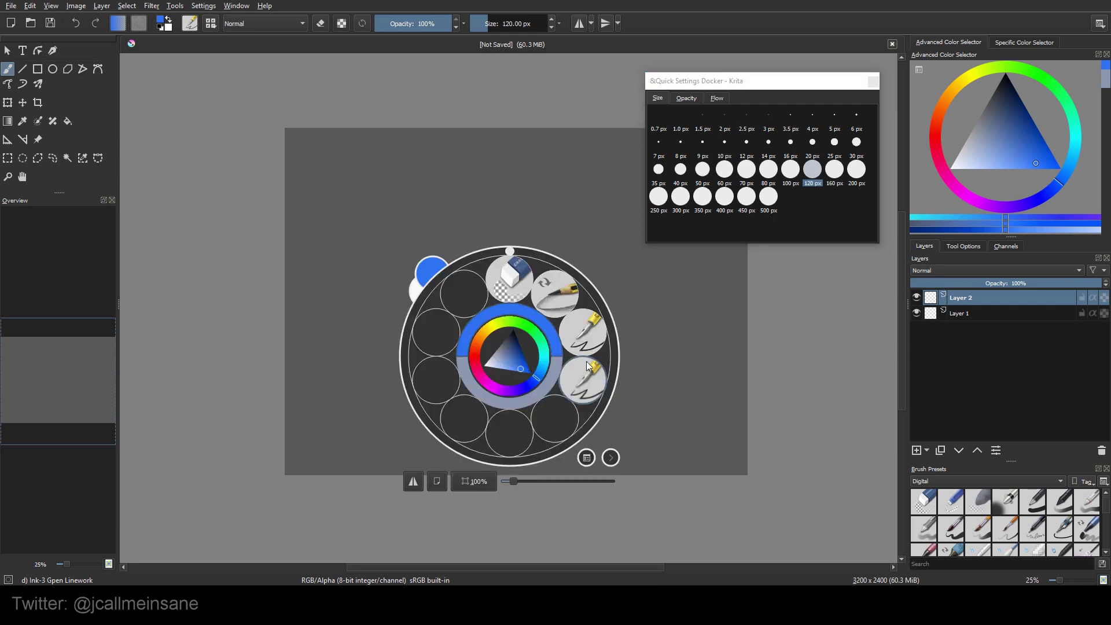
right_click(493, 339)
right_click(493, 325)
left_click(557, 301)
right_click(547, 330)
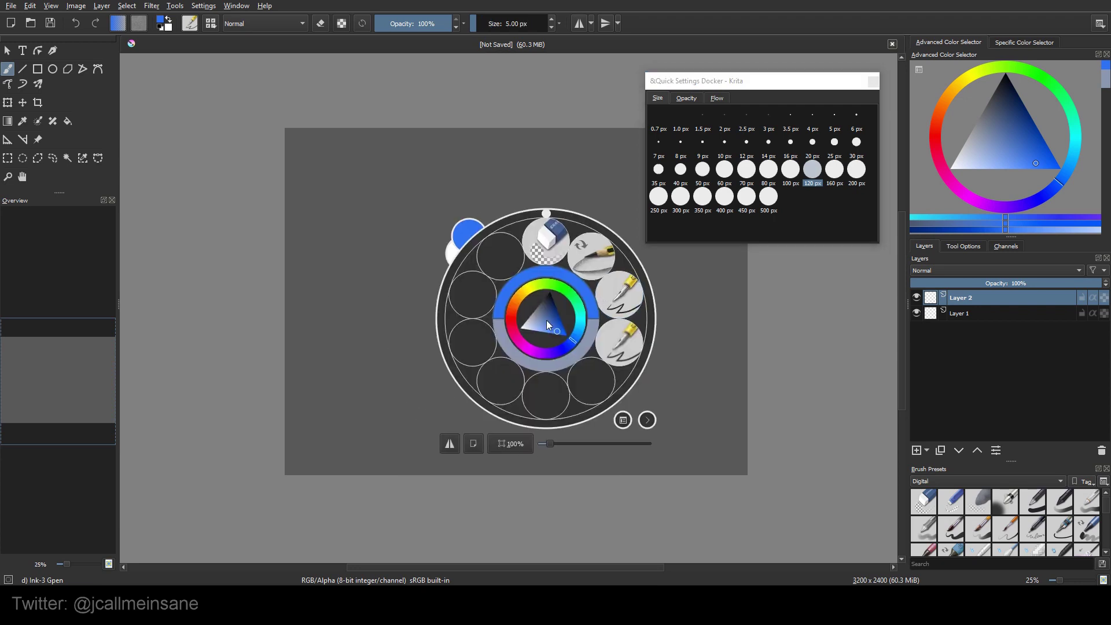
left_click(617, 350)
left_click_drag(493, 331, 514, 338)
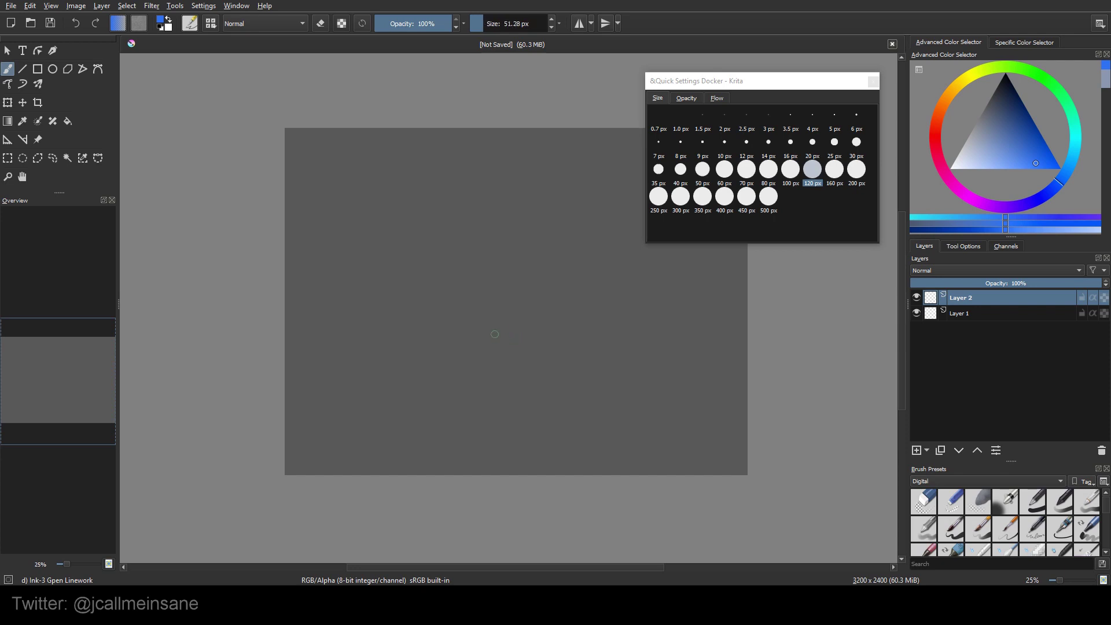
Step: Draw a 9 px blue test stroke and undo it
left_click(702, 142)
left_click_drag(513, 287, 590, 330)
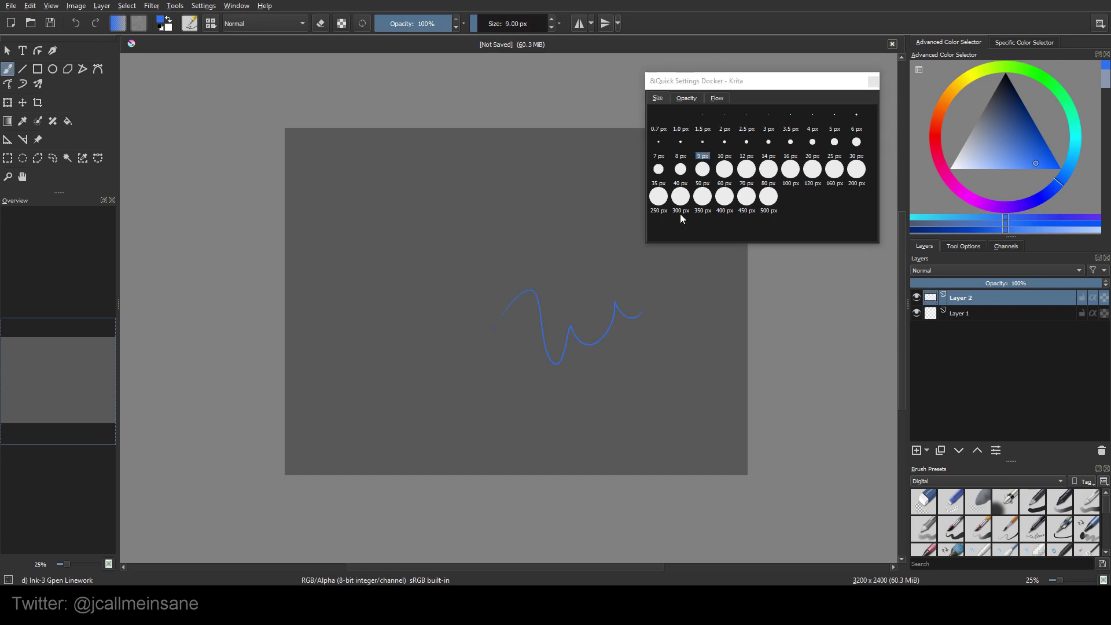
key("ctrl+z")
Step: Switch to white, draw a thin 1.5 px scribble, then a bolder 10 px stroke and zigzag above it
left_click(978, 169)
left_click(703, 135)
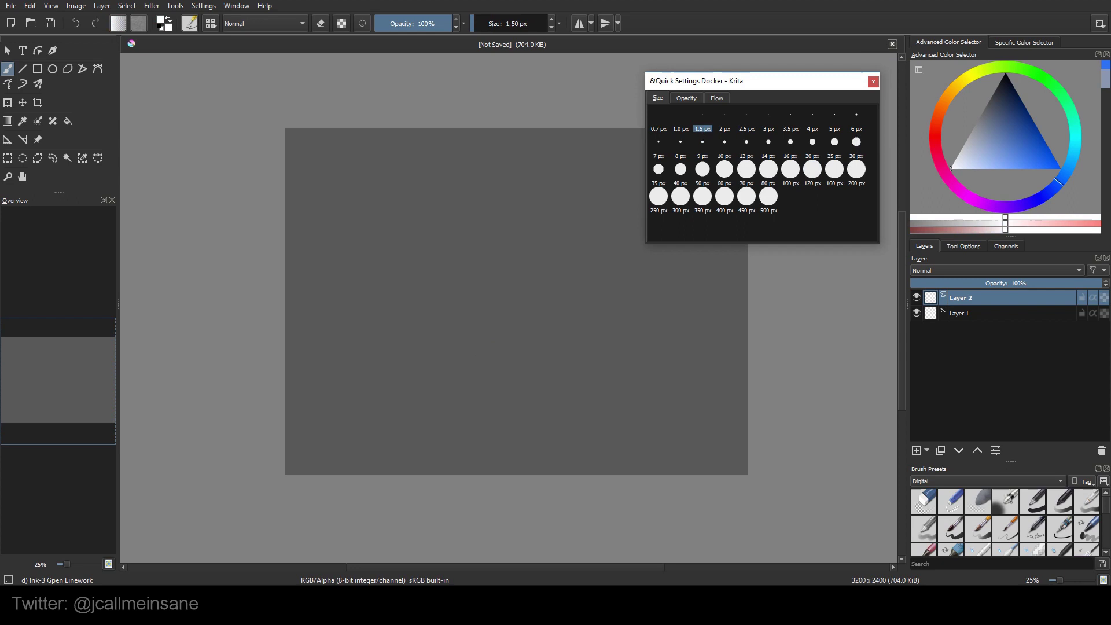
left_click_drag(556, 334, 538, 408)
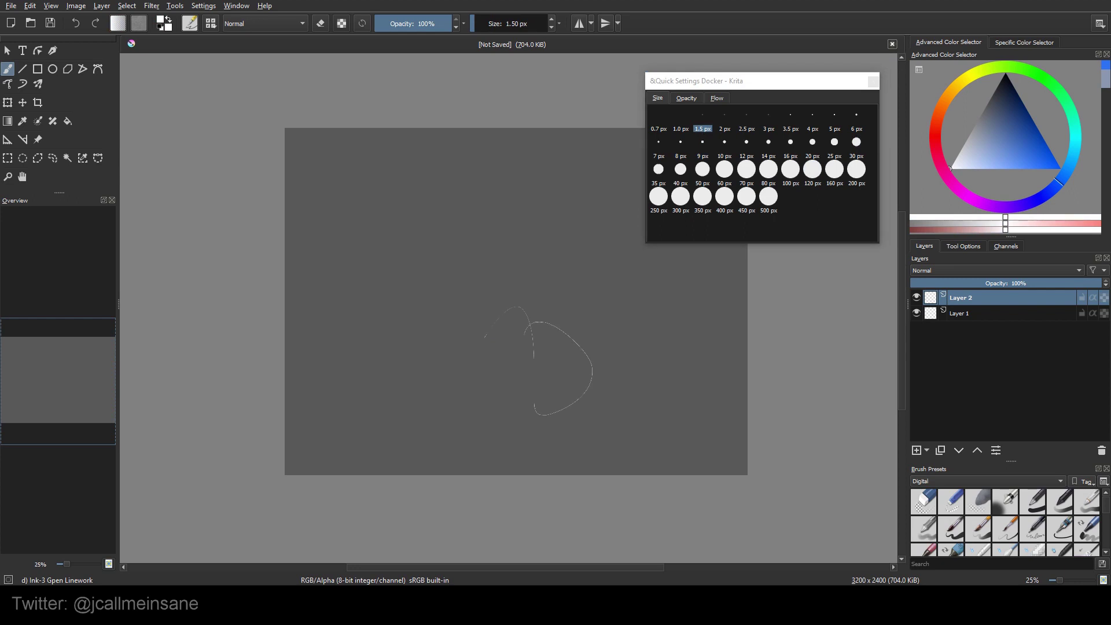
left_click(724, 157)
left_click_drag(503, 252, 530, 231)
left_click_drag(547, 295, 655, 296)
left_click_drag(521, 277, 571, 298)
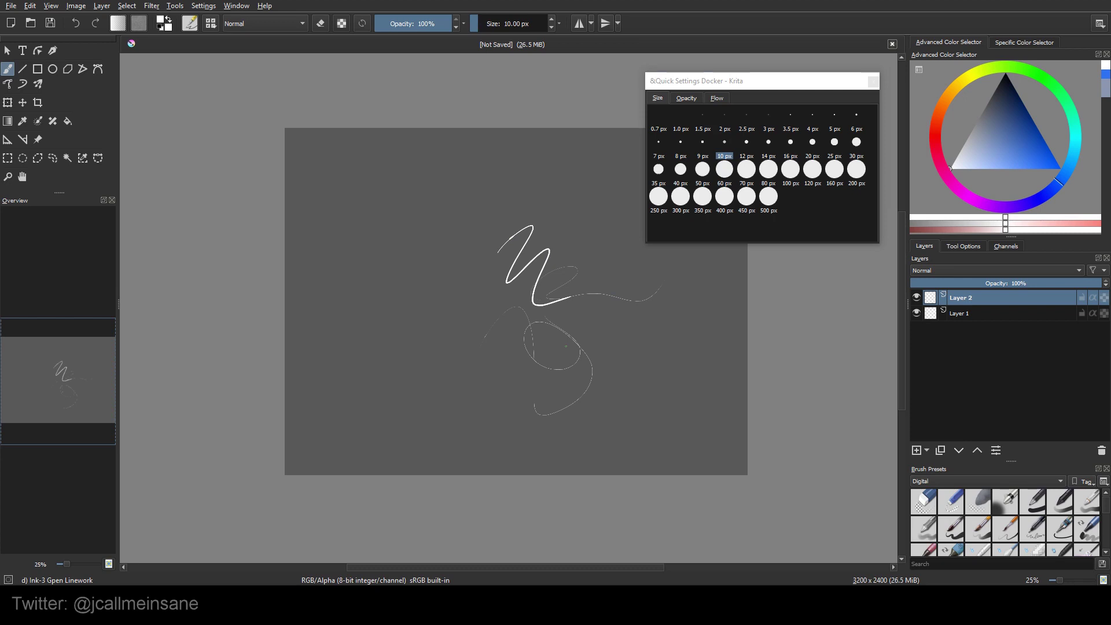
Step: Undo the white test strokes with Ctrl+Z, leaving the canvas blank
key("ctrl+z")
key("ctrl+z")
key("ctrl+z")
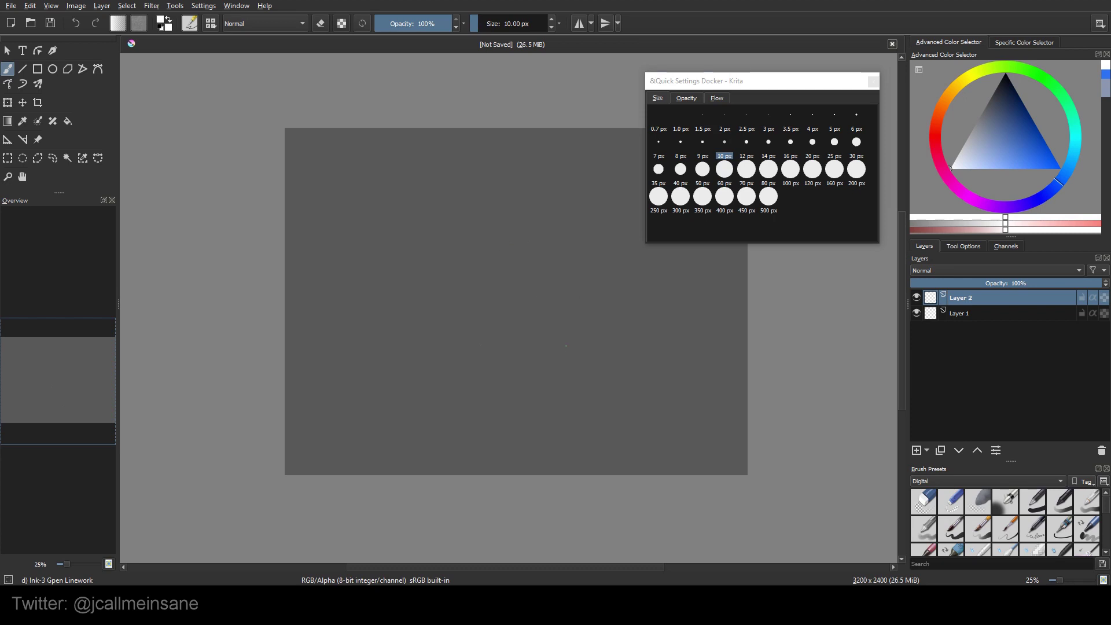